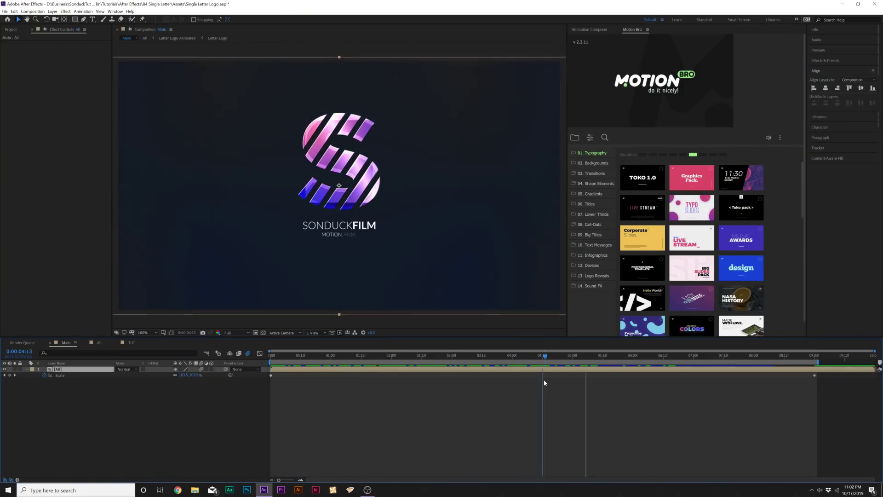
Open the TUT composition and examine its S and SonduckFilm text layers and the S layer's character settings
click(131, 343)
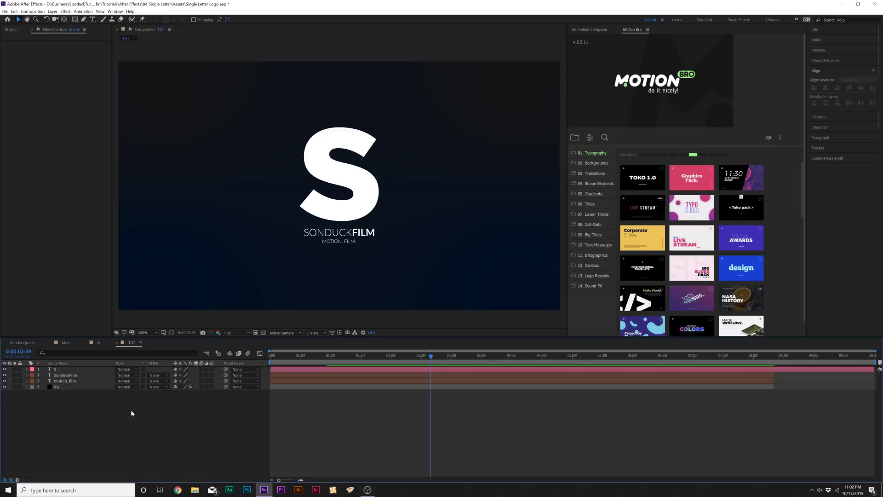
click(56, 369)
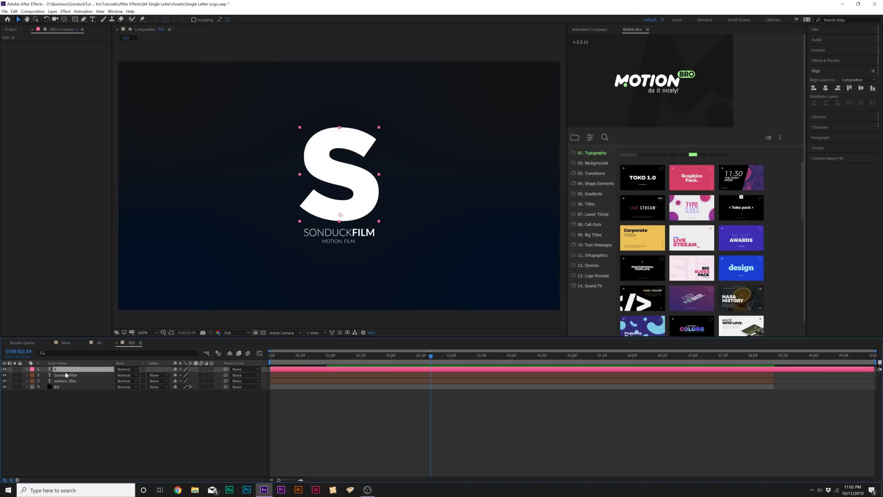
click(66, 375)
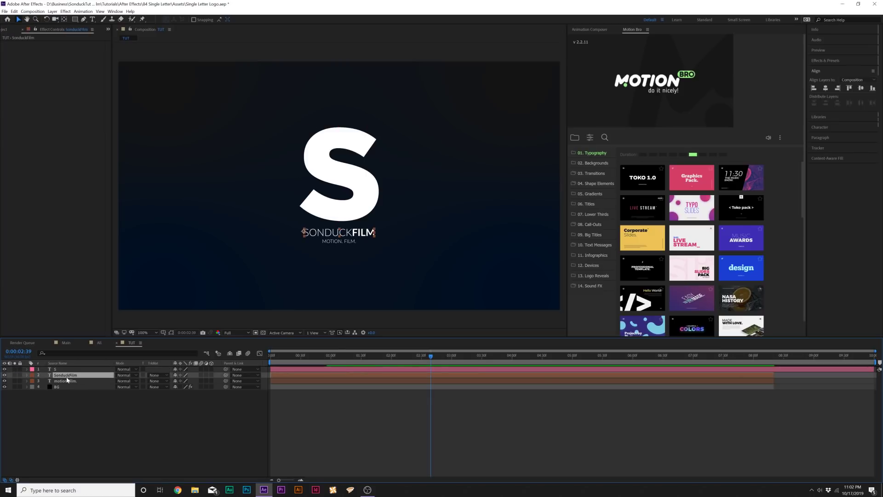
click(97, 395)
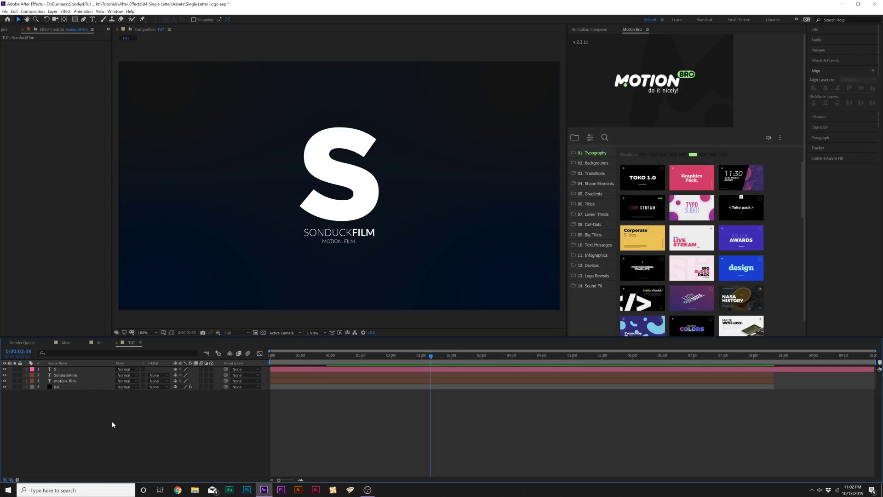
click(339, 175)
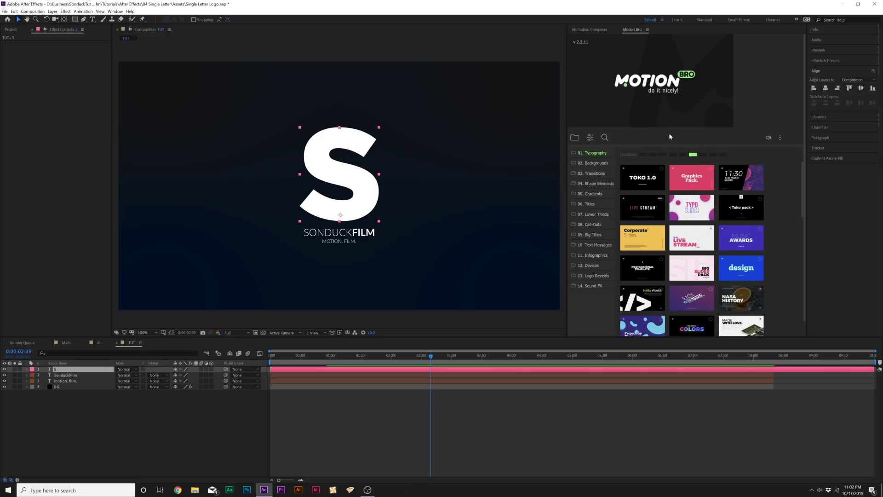
click(820, 128)
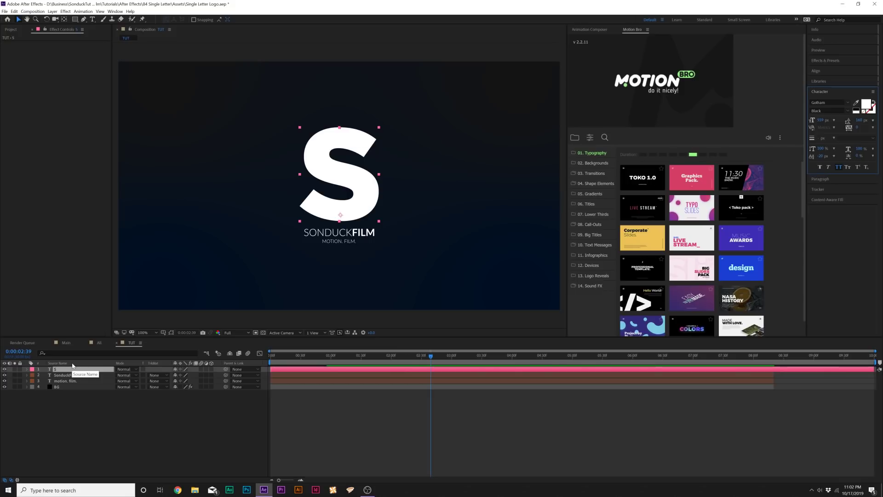
Pre-compose the S text layer into a new composition named Placeholder
click(53, 11)
click(80, 238)
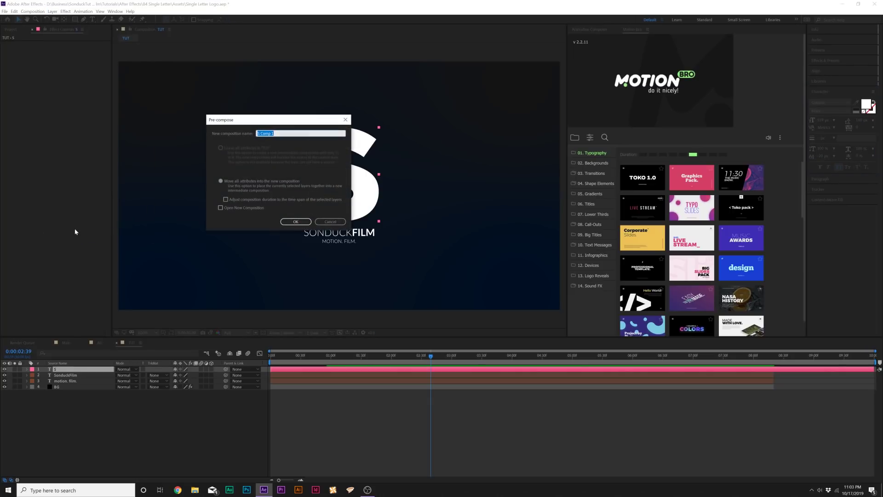
text(Placeholder)
key(Return)
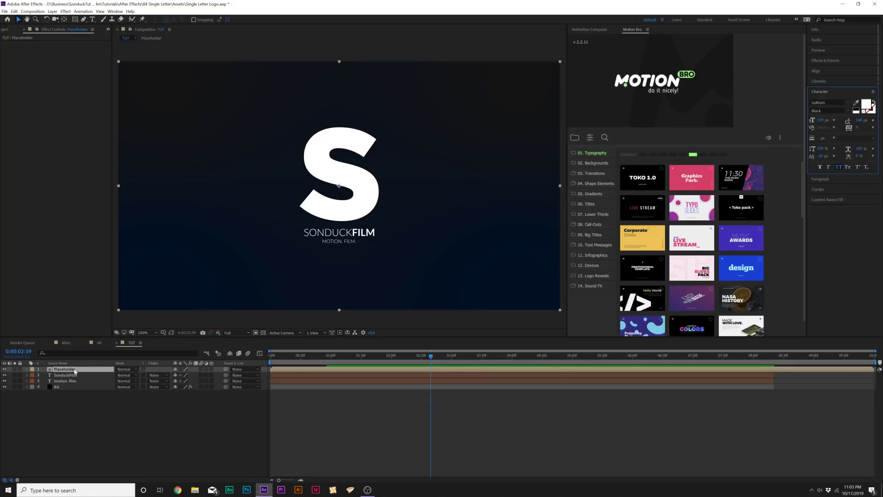
In the TUT composition, create a thin vertical white rectangle on a new shape layer, enlarged and placed over the S's left edge
click(67, 343)
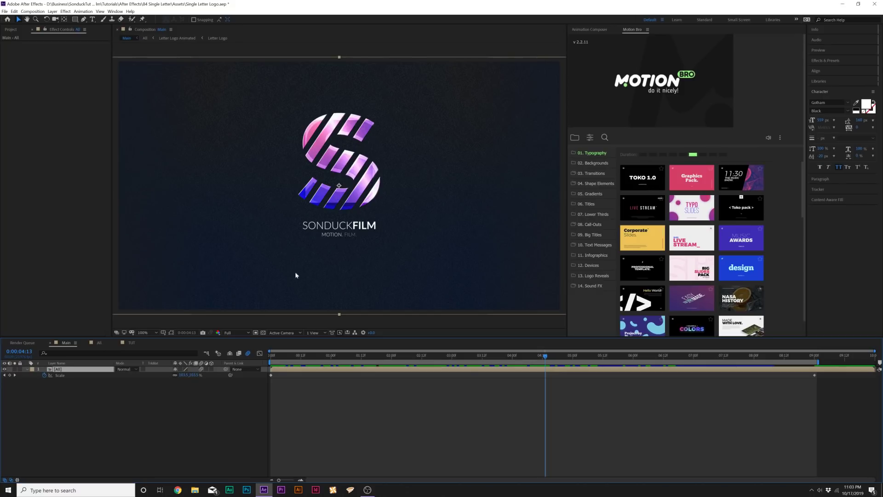
click(131, 343)
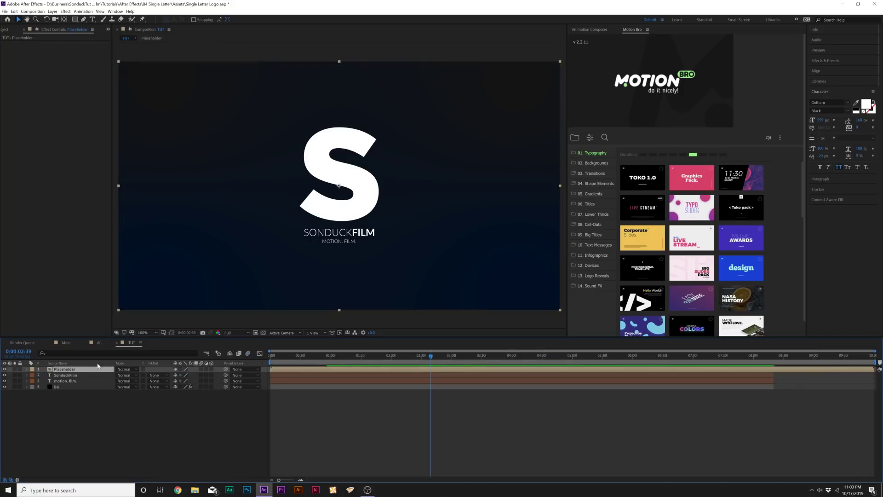
click(74, 20)
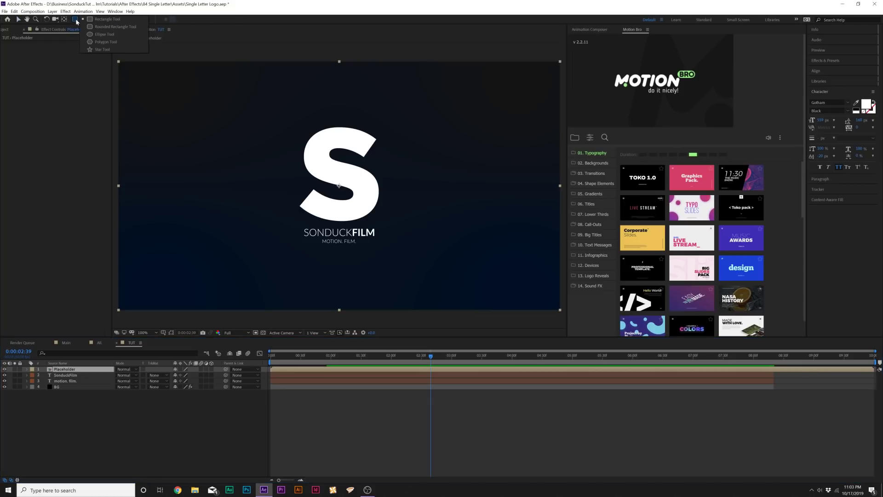
click(68, 416)
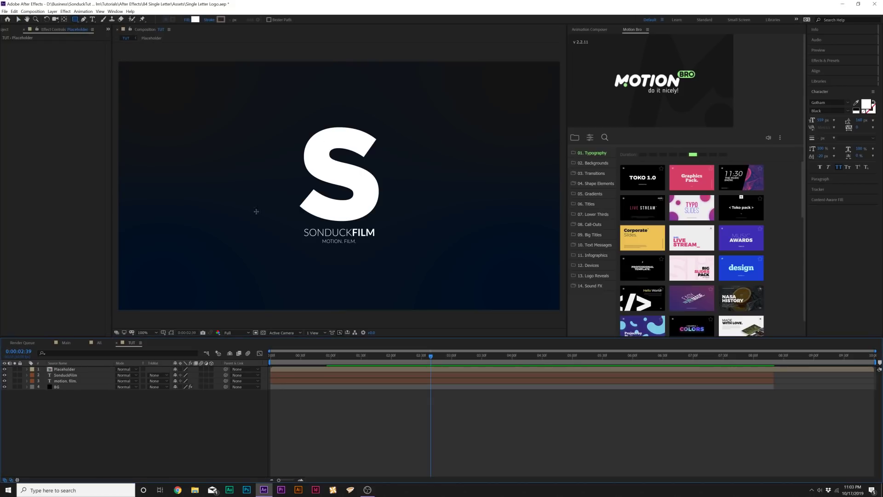
mouse_move(238, 150)
mouse_down()
mouse_move(232, 249)
mouse_move(224, 245)
mouse_move(231, 243)
mouse_up()
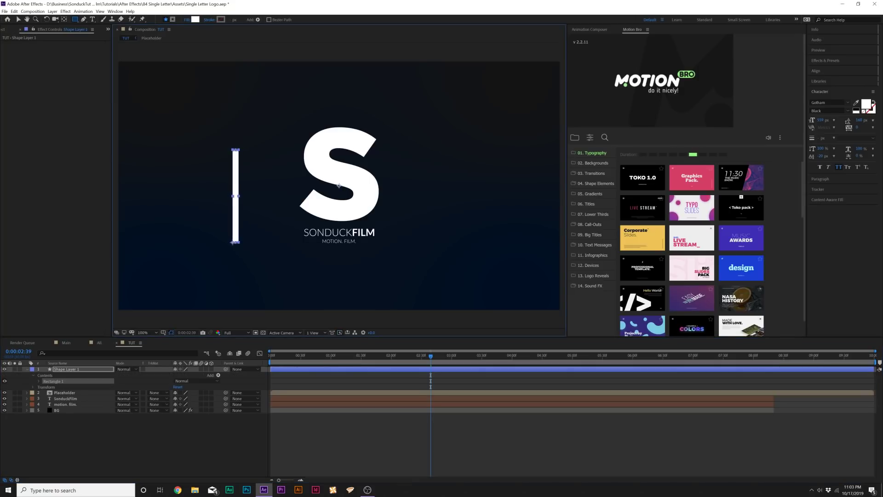
key(v)
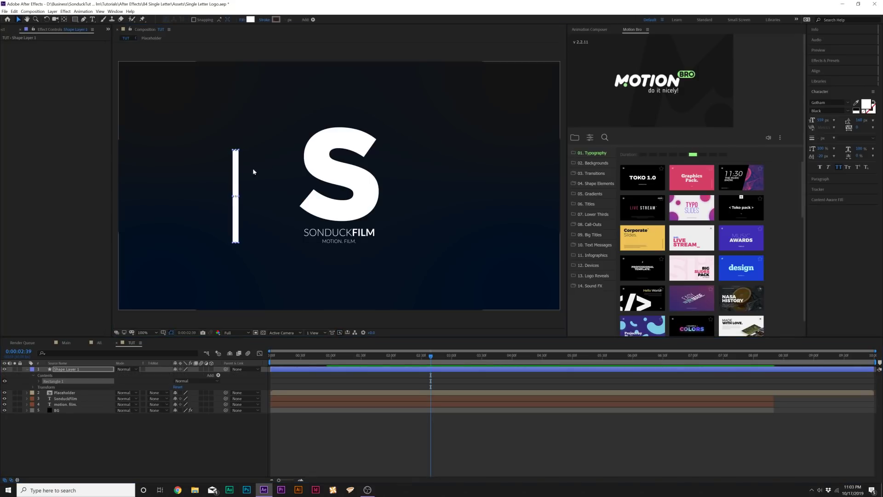
drag(236, 179, 307, 137)
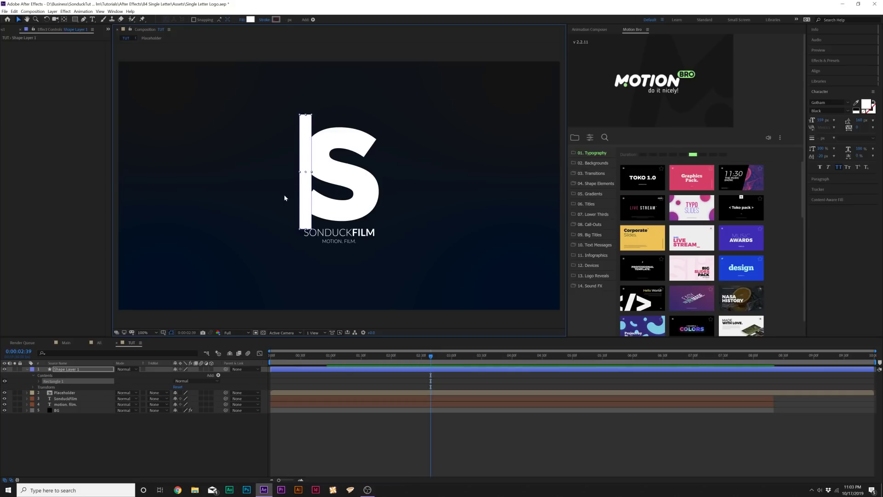
Rotate the rectangle clockwise by about 34° and move it up along the S's upper-left edge
click(40, 381)
click(45, 405)
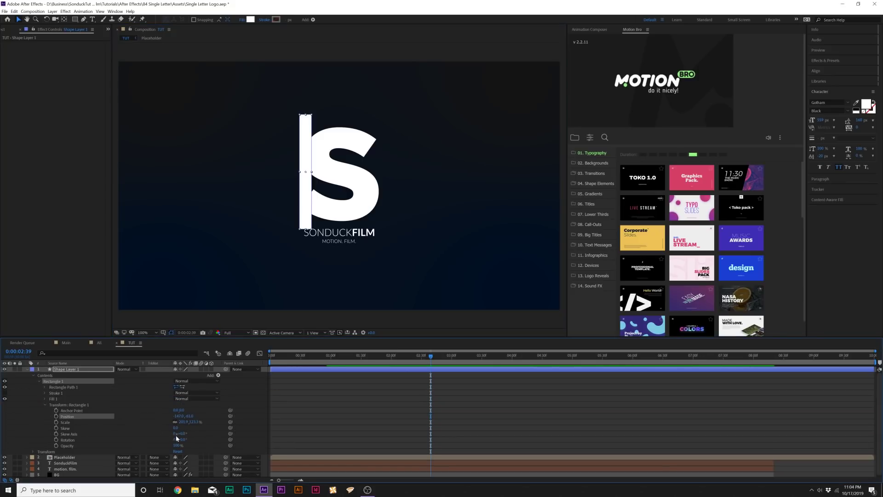
drag(182, 439, 198, 439)
drag(302, 200, 305, 161)
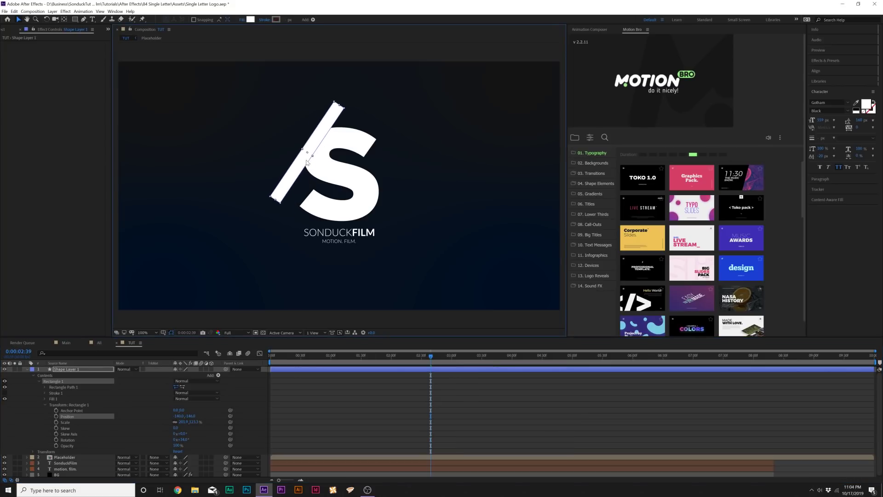
click(45, 405)
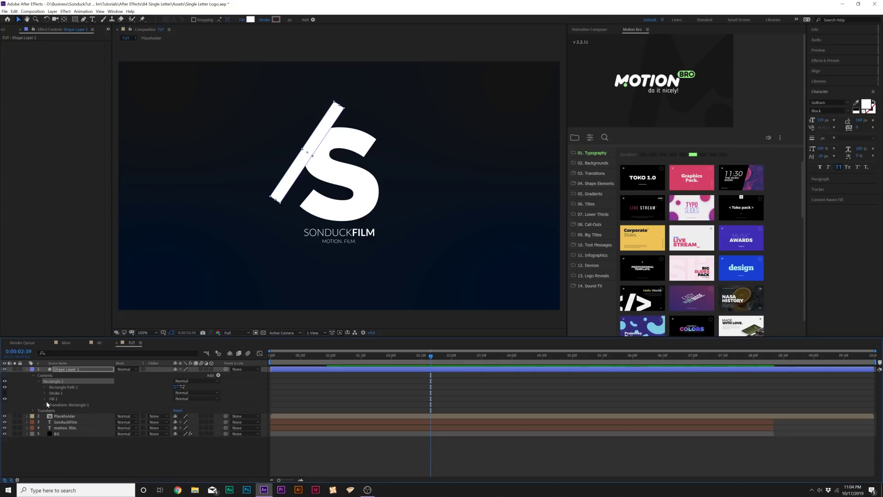
Add a Repeater to the rectangle and set the repeater's horizontal position offset to 33
click(218, 376)
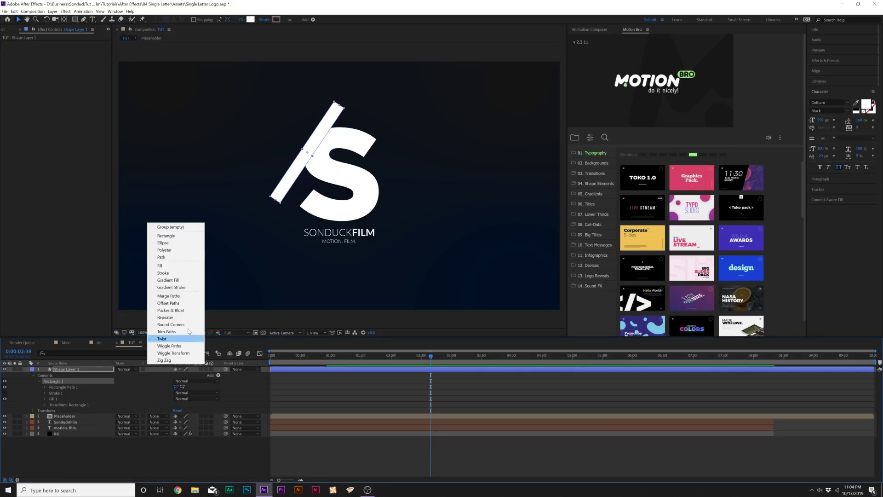
click(170, 313)
click(45, 404)
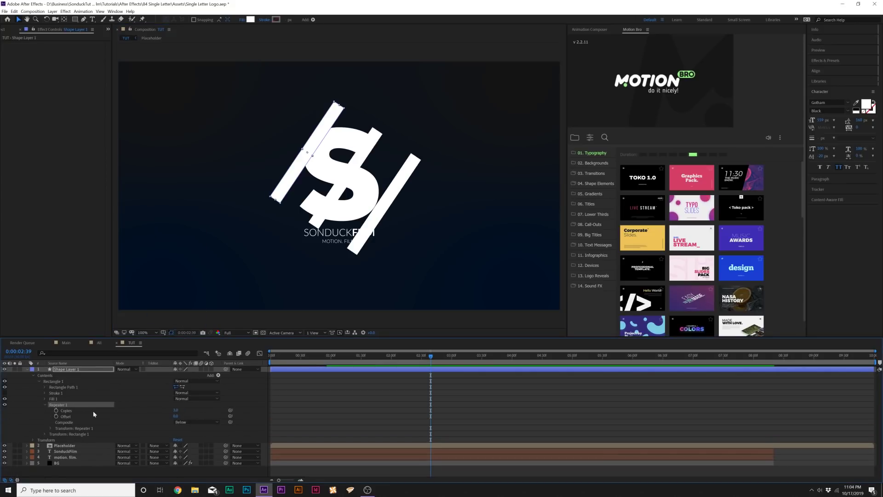
click(50, 428)
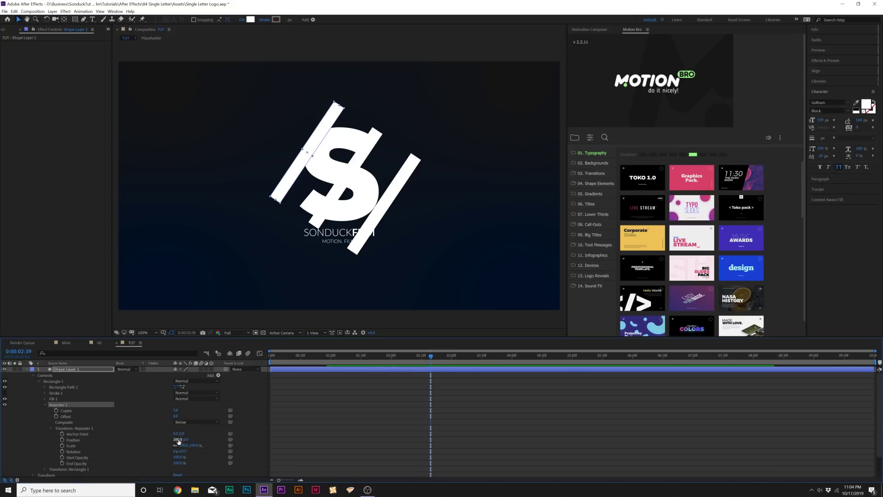
scroll(179, 441, down, 2)
drag(178, 415, 154, 414)
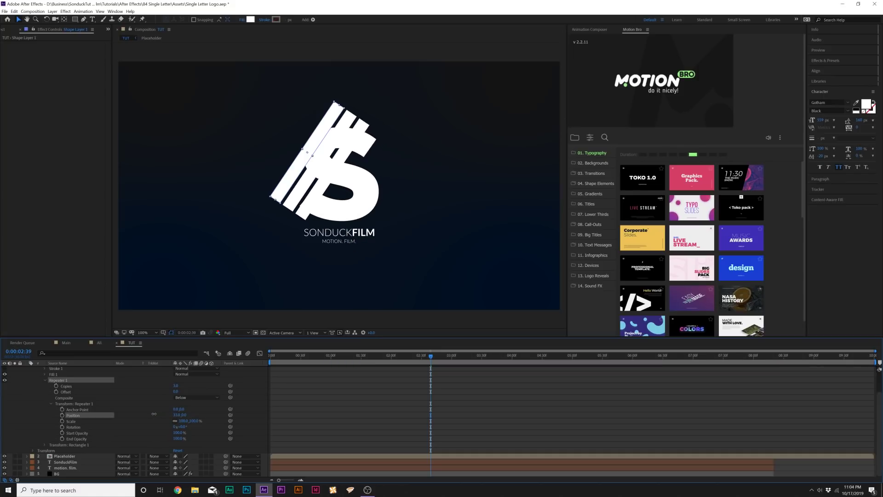
Change the repeated bars' fill colour to medium grey, 868686
click(250, 19)
drag(453, 232, 427, 234)
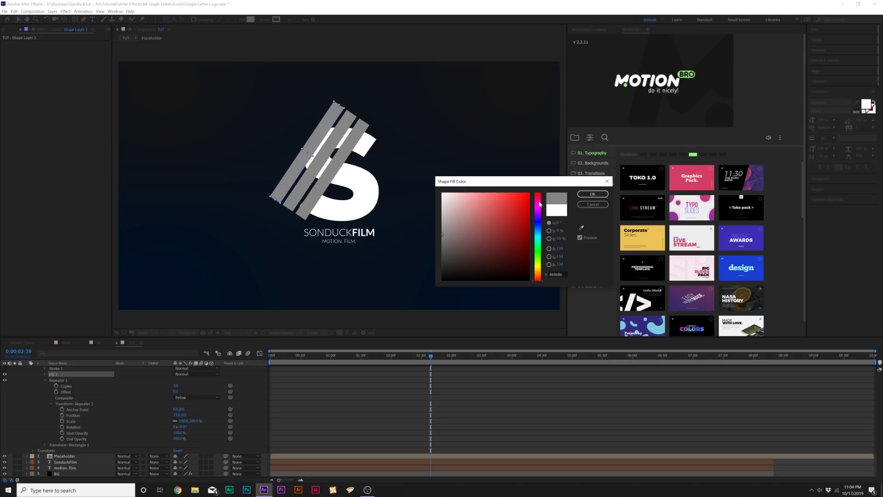
click(591, 194)
Set the repeater to 8 copies with a horizontal position offset of 35 so the bars cover the whole S
mouse_move(175, 386)
mouse_down()
mouse_move(186, 387)
mouse_move(176, 387)
mouse_up()
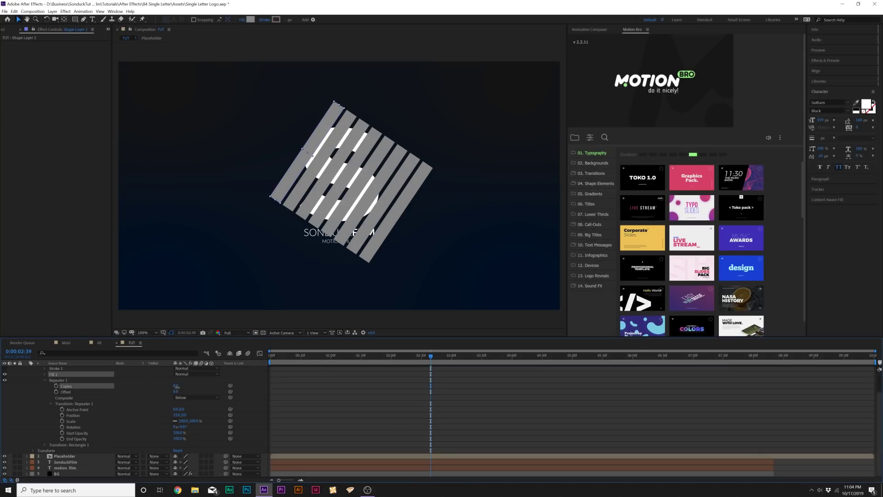
drag(179, 415, 176, 412)
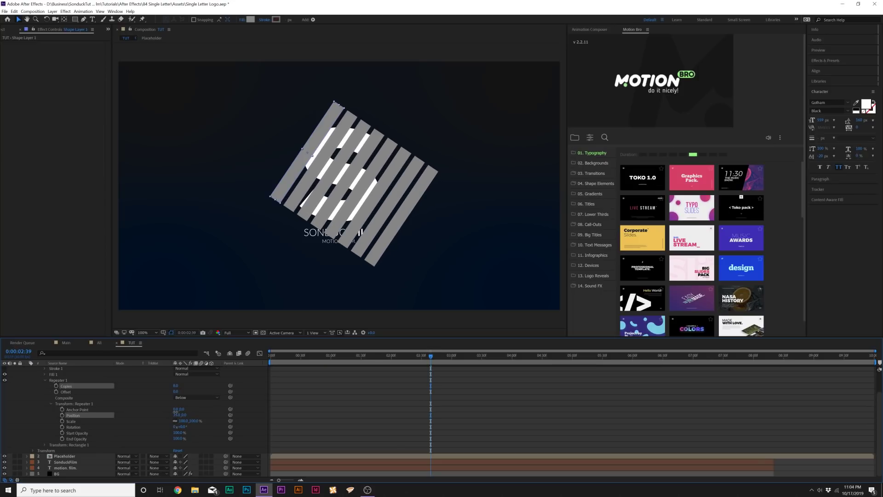
key(period)
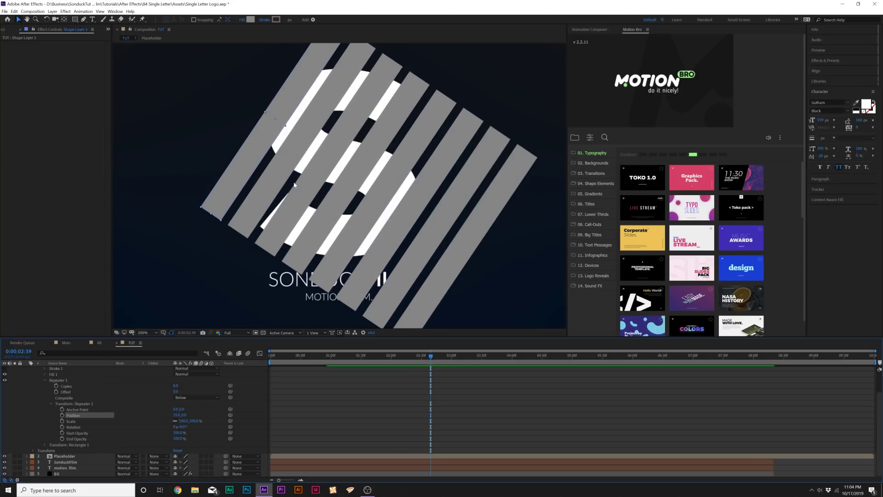
key(comma)
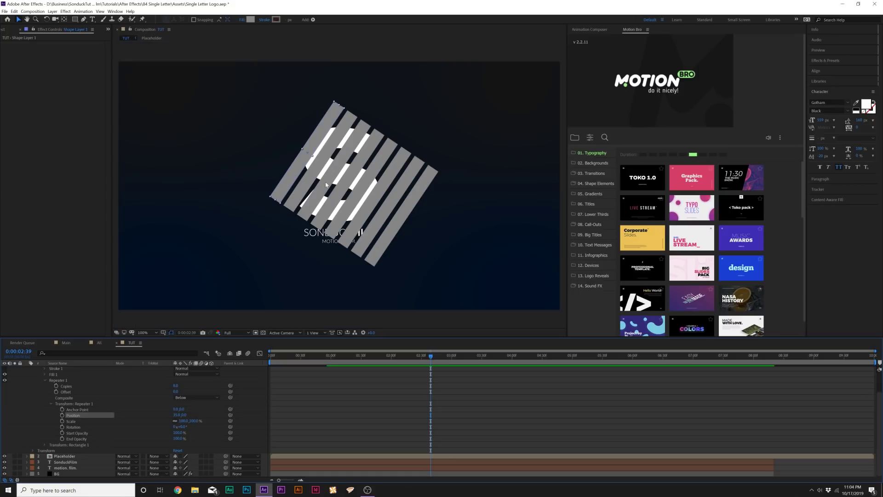
scroll(51, 398, up, 2)
click(25, 370)
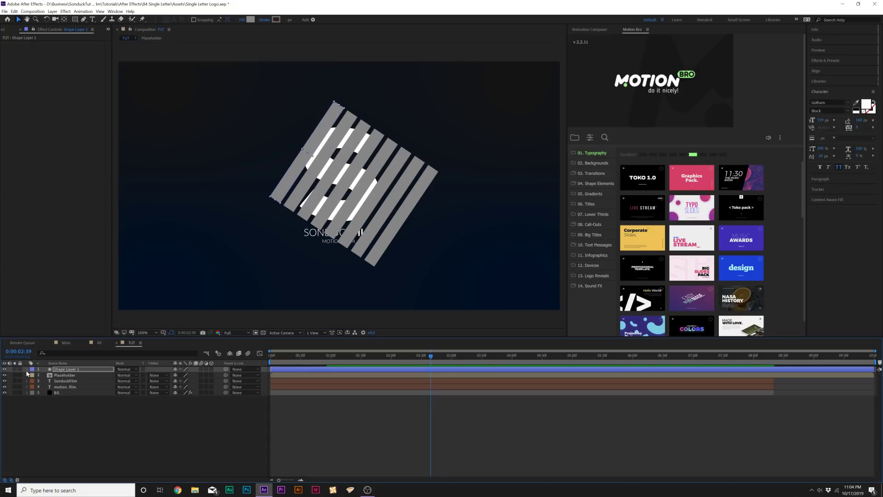
Apply an Alpha track matte to the Placeholder layer using the striped shape layer above it
click(65, 375)
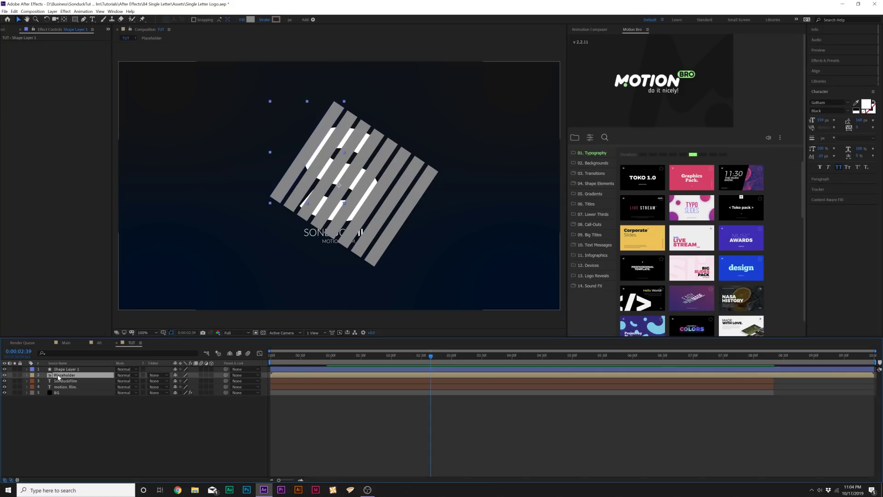
click(158, 376)
click(161, 389)
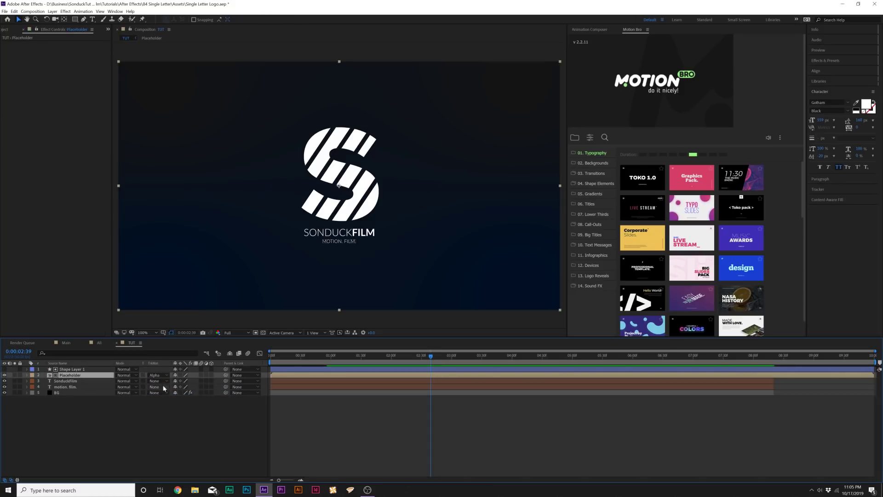
key(period)
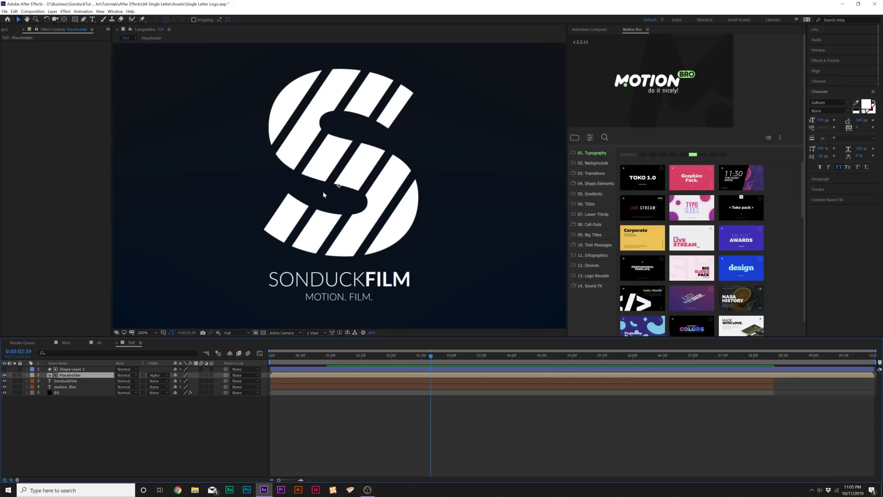
key(comma)
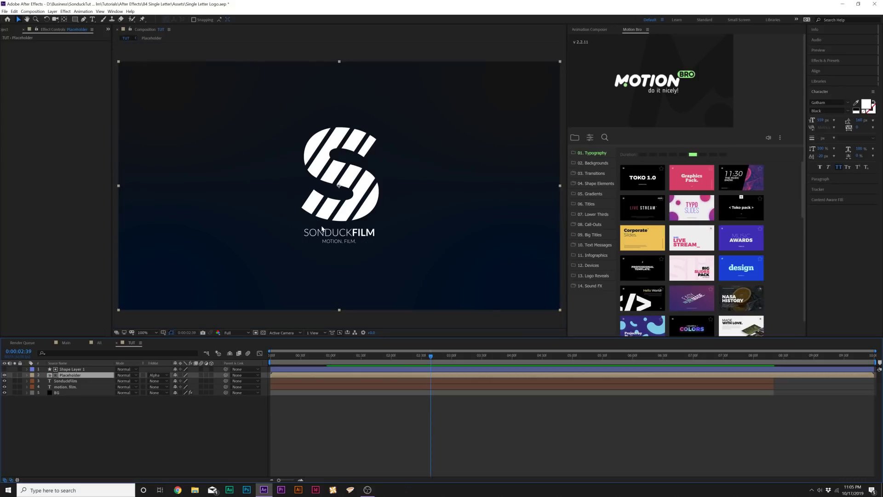
At time 0:00:00:00, turn on keyframing for the Position in the shape layer's repeater transform
click(364, 355)
click(365, 369)
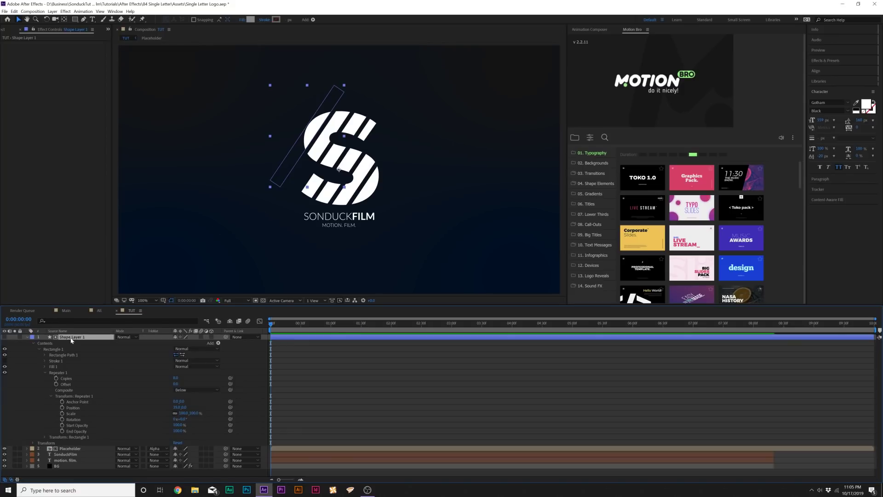
click(65, 396)
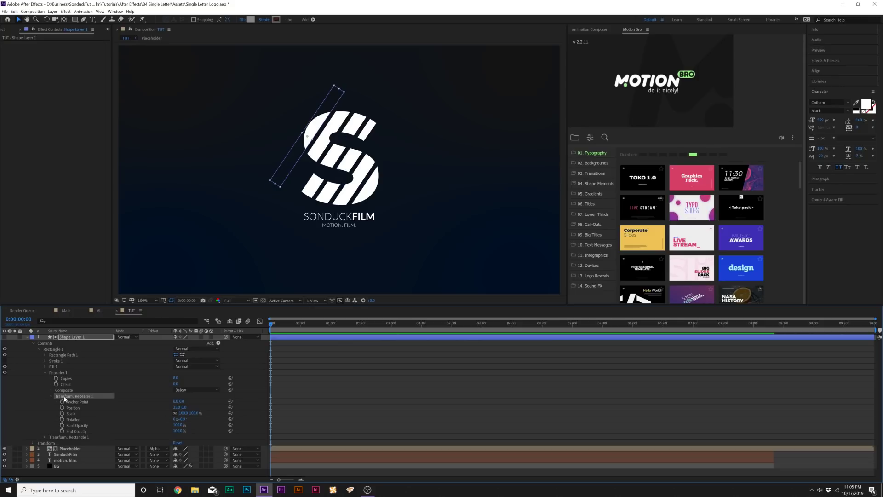
click(63, 407)
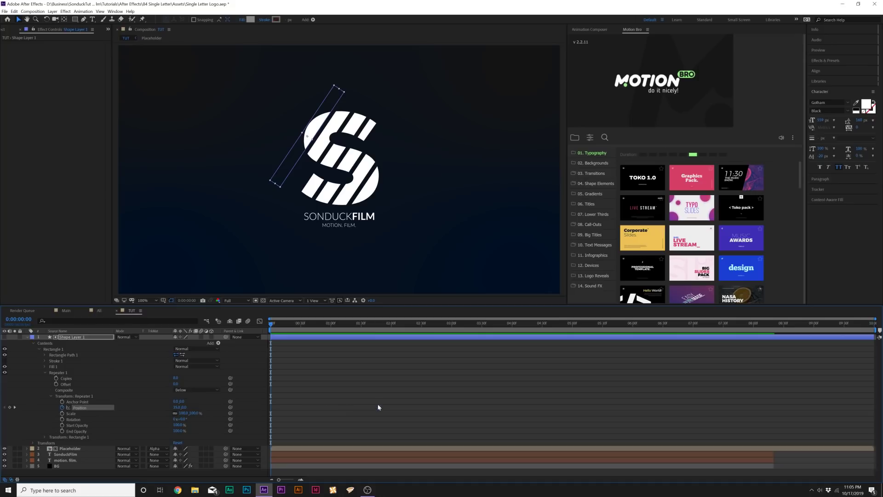
Move the repeater's Position keyframe to about 1.5 seconds and, at 0:00:00:00, set its vertical position to 264
drag(351, 408, 361, 408)
drag(176, 407, 286, 402)
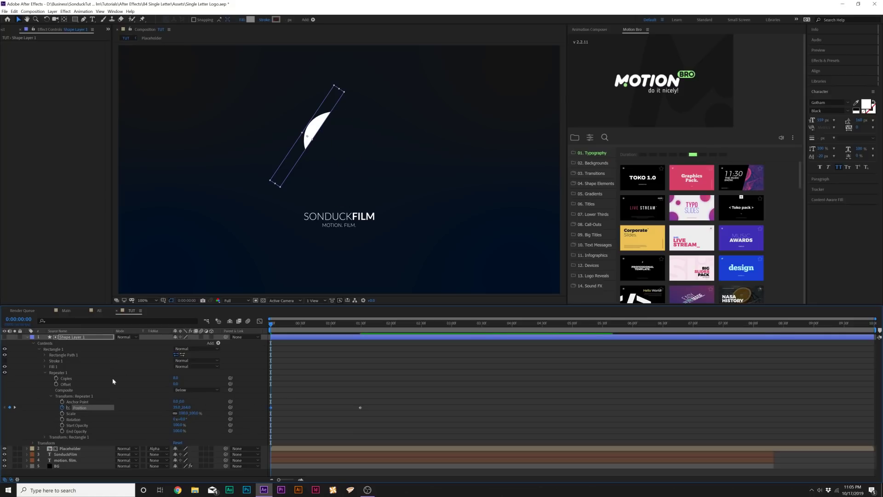
Keyframe the rectangle's own Position, move that keyframe to about 0.65 seconds, and place the bar down and left off the S at 0:00:00:00
click(45, 437)
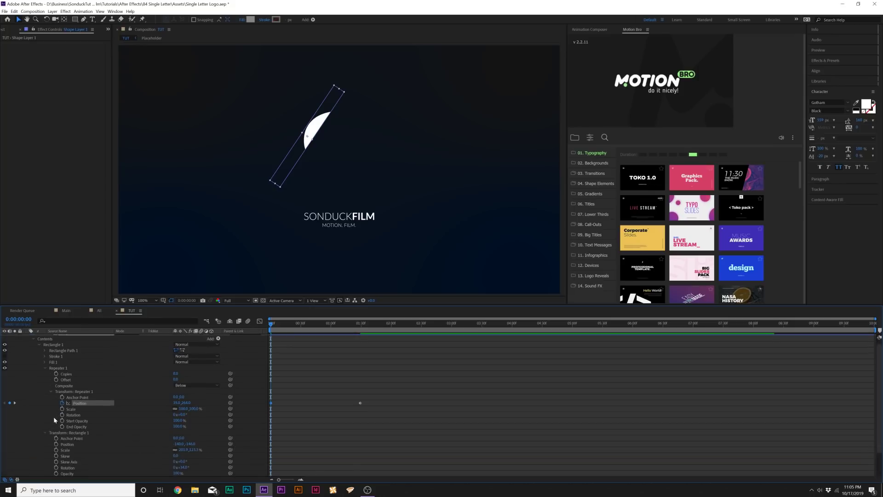
scroll(54, 416, down, 2)
click(56, 415)
drag(271, 414, 310, 414)
drag(307, 137, 264, 196)
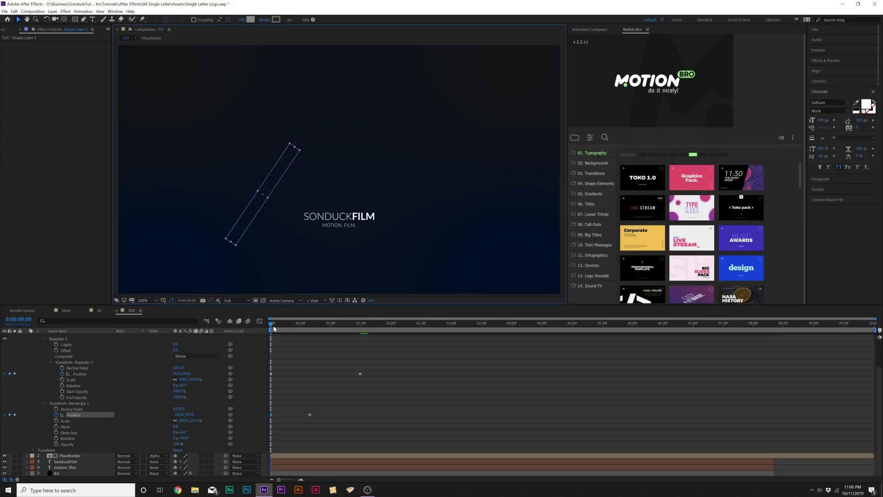
Apply Easy Ease to the ending Position keyframes of the repeater and the rectangle
drag(273, 325, 356, 324)
drag(383, 368, 300, 434)
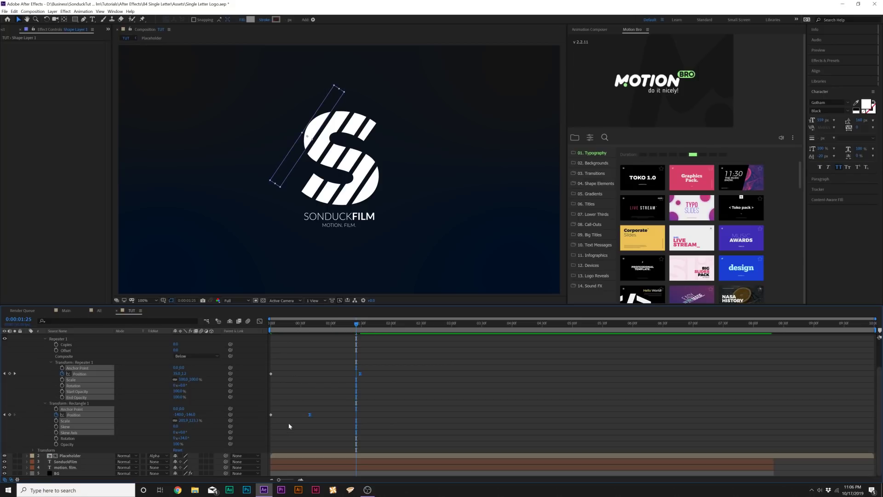
key(F9)
click(377, 372)
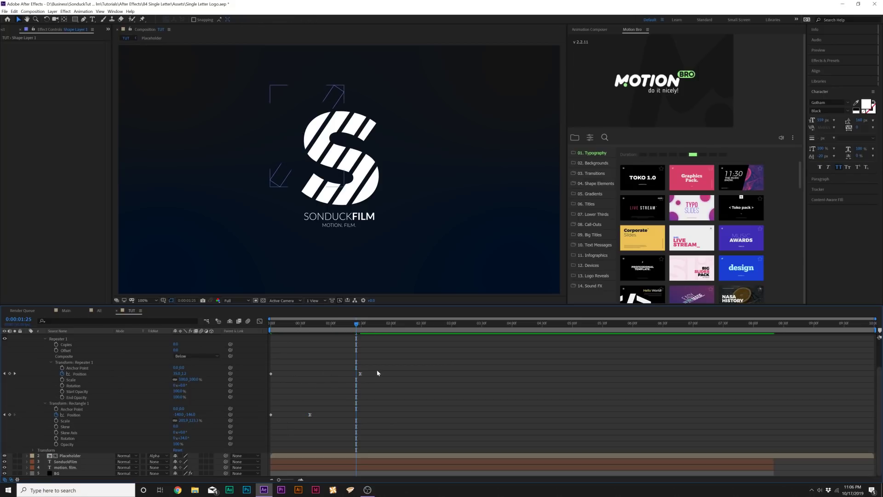
Shift the repeater and rectangle Position keyframes slightly later in time
click(309, 415)
drag(380, 363, 257, 432)
drag(270, 373, 293, 373)
click(279, 333)
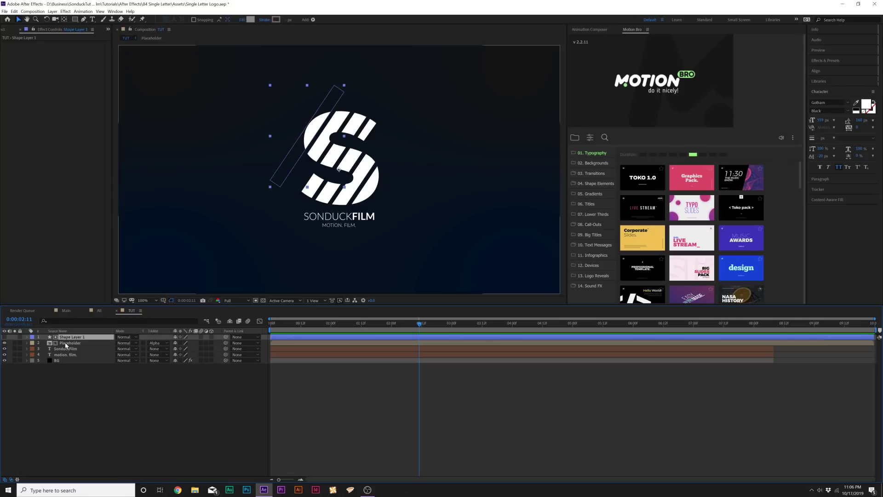
Pre-compose Shape Layer 1 and Placeholder together as Logo Animated
shift+click(66, 345)
click(52, 11)
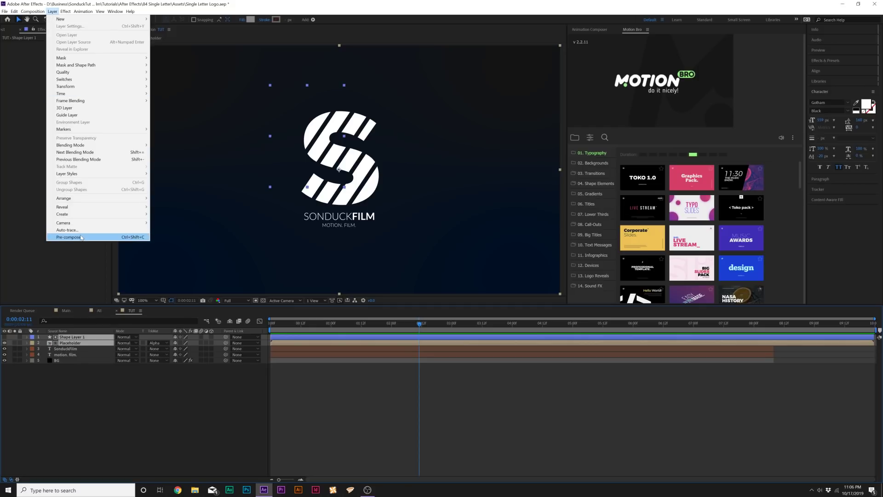
click(73, 237)
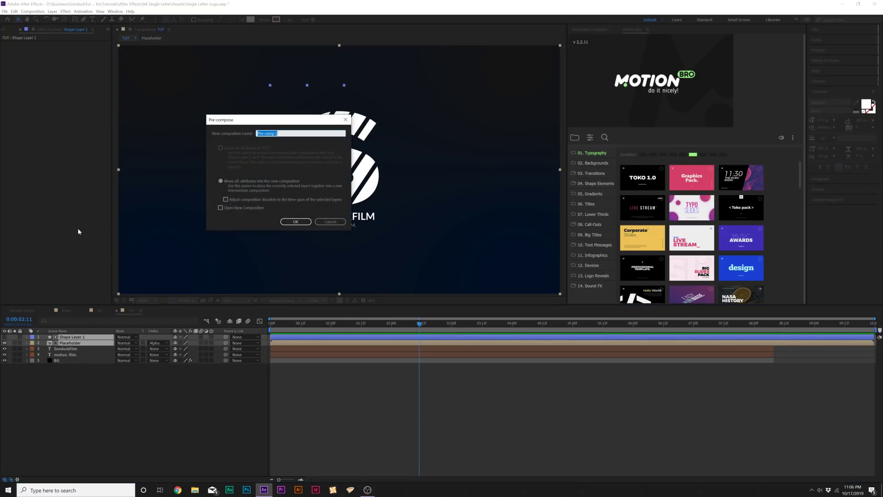
text(Logo Animated)
key(Return)
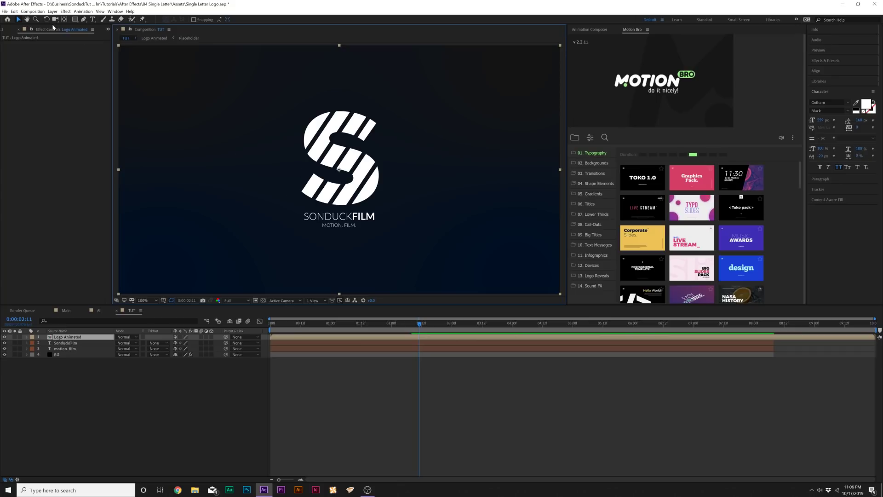
Apply a 4-Color Gradient to Logo Animated with pink Colors 1 and 4, blue Colors 2 and 3, and its points pulled in around the S
click(65, 11)
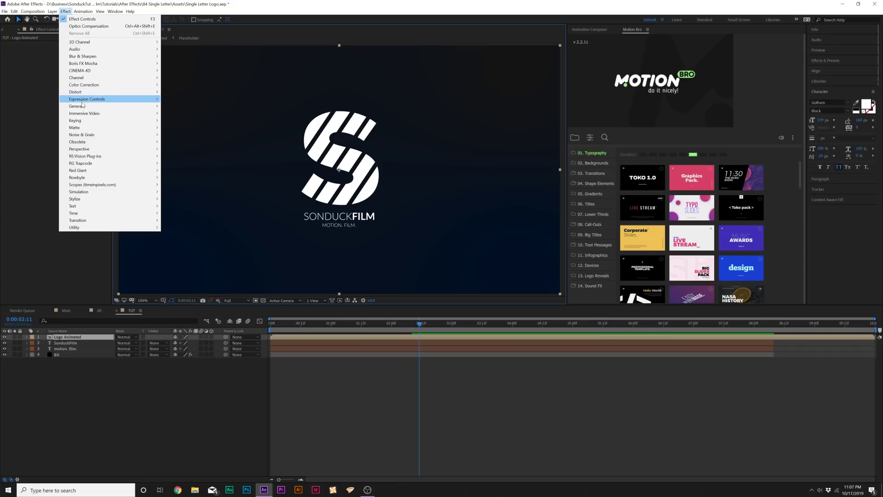
mouse_move(83, 106)
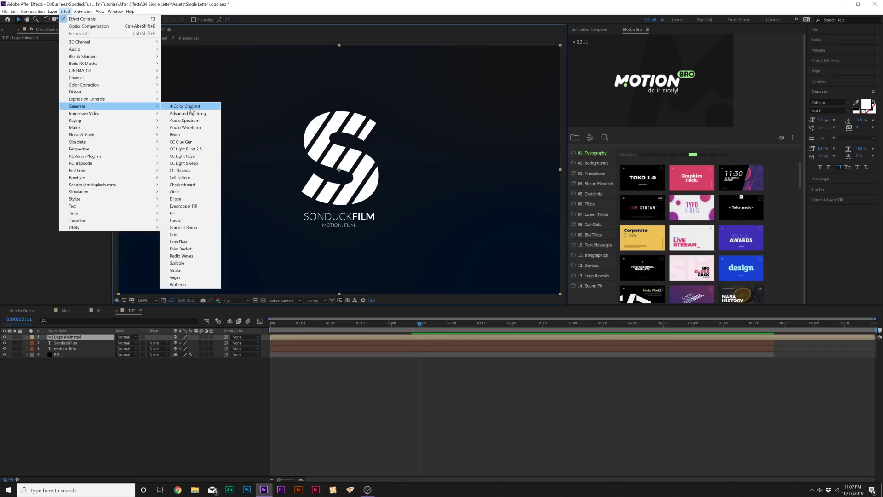
click(185, 106)
drag(516, 71, 417, 105)
drag(515, 268, 413, 219)
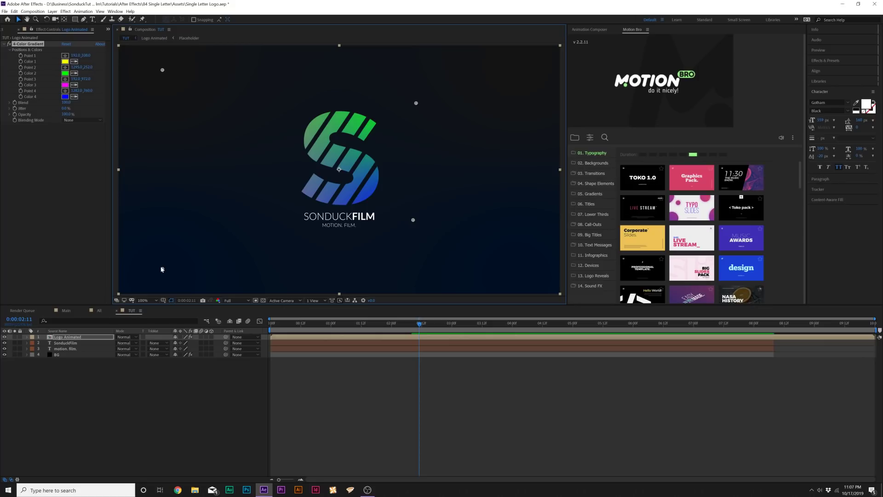
drag(169, 262, 249, 214)
drag(162, 70, 260, 97)
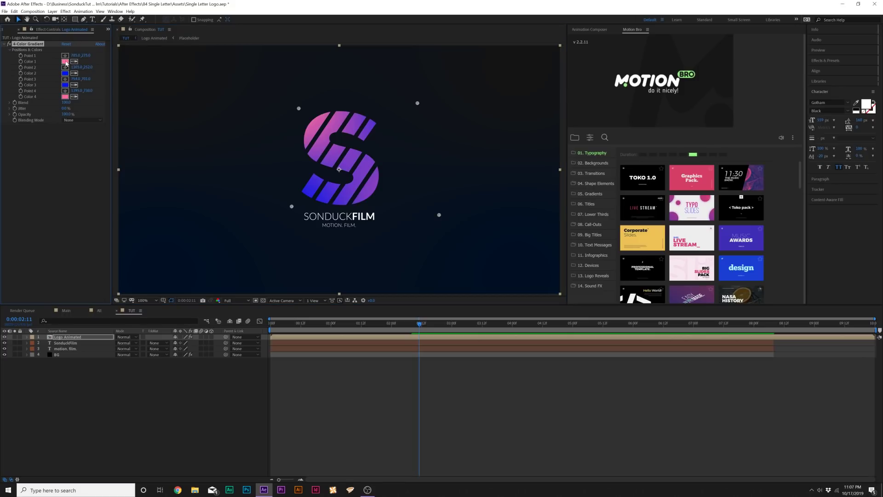
click(64, 61)
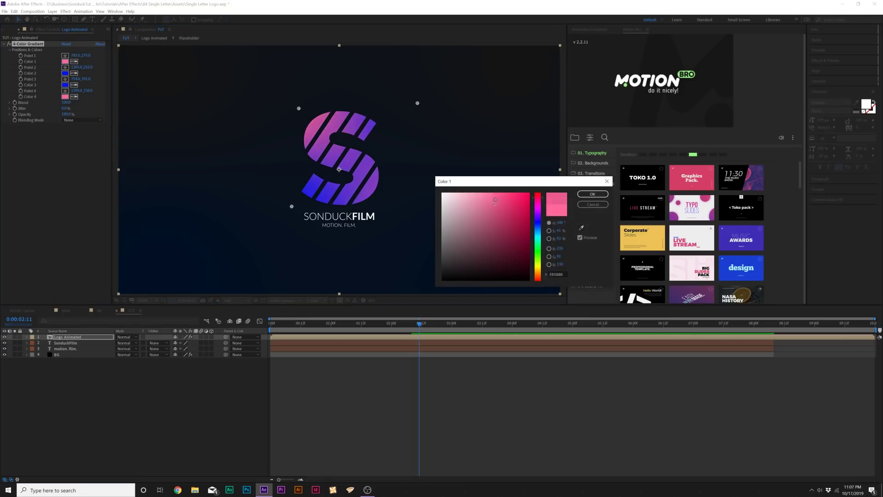
click(593, 194)
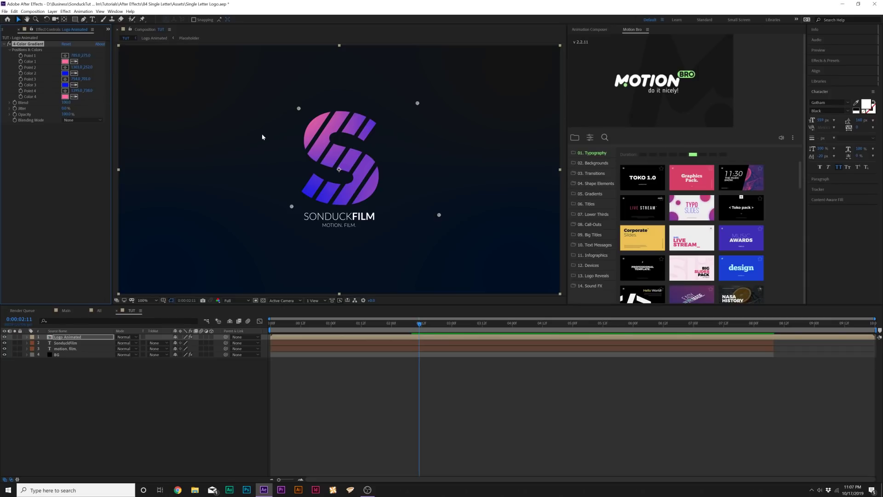
Preview the gradient logo animation from the start and compare it with the finished version in the All composition
key(Home)
key(space)
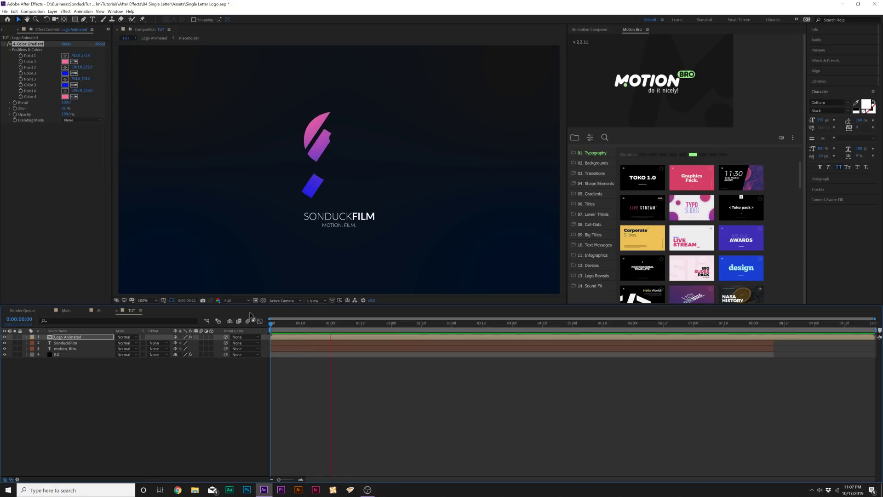
key(space)
click(98, 310)
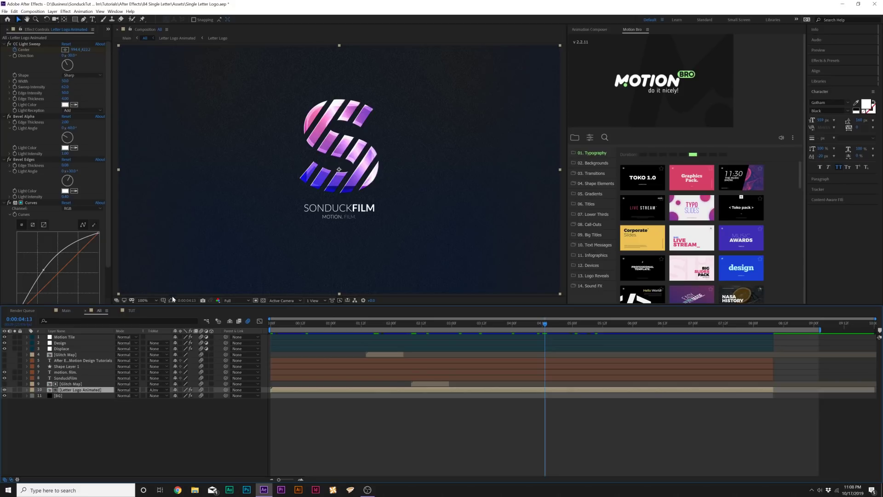
click(133, 311)
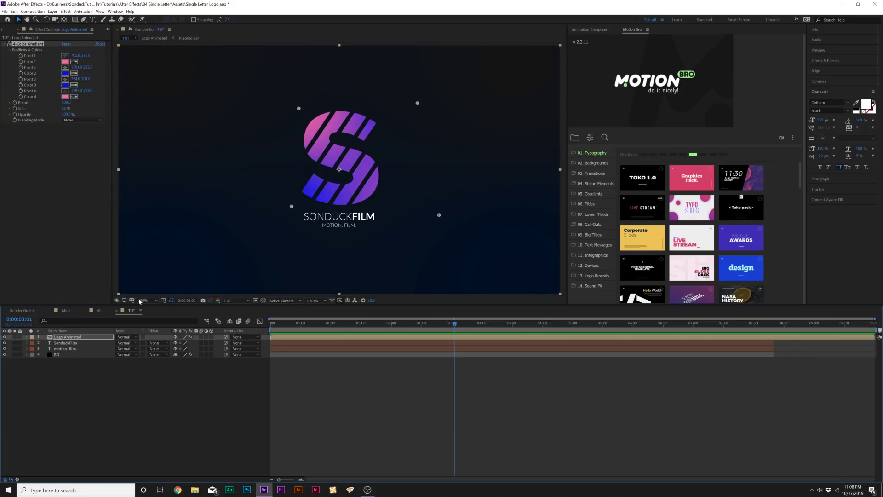
Apply CC Light Sweep to the Logo Animated layer and place its Center at the S's left edge
click(66, 11)
mouse_move(156, 106)
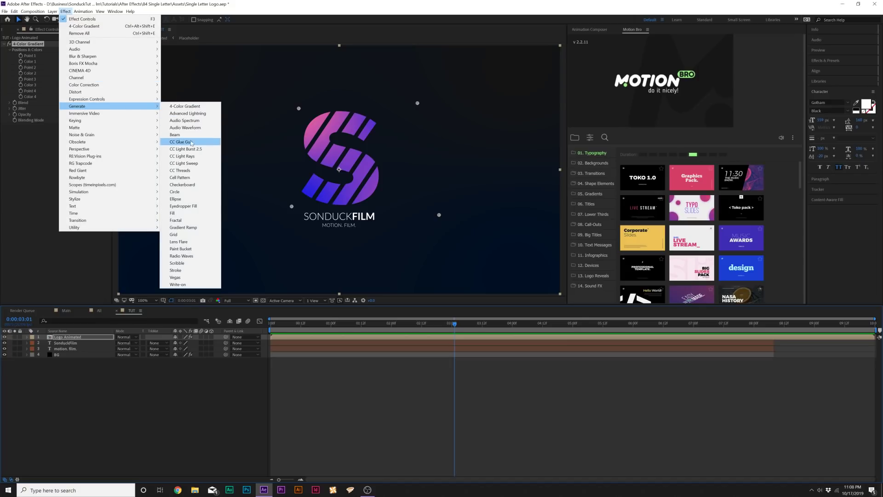
click(185, 164)
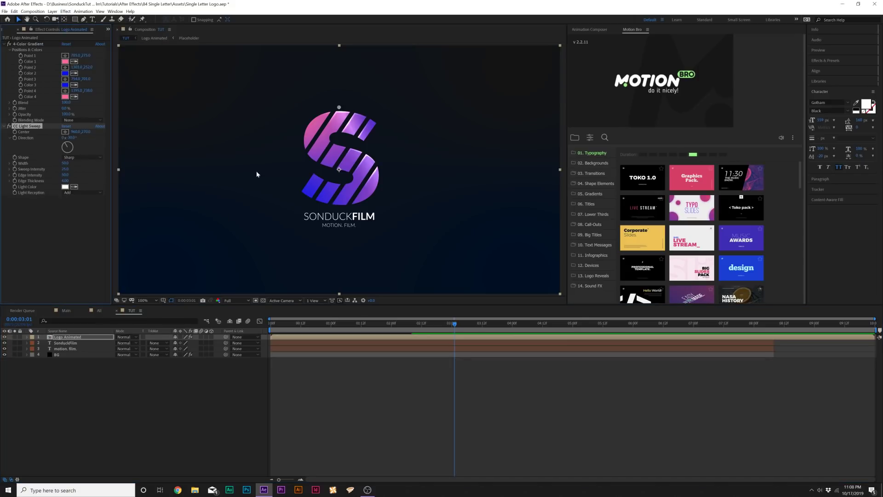
drag(323, 136, 310, 150)
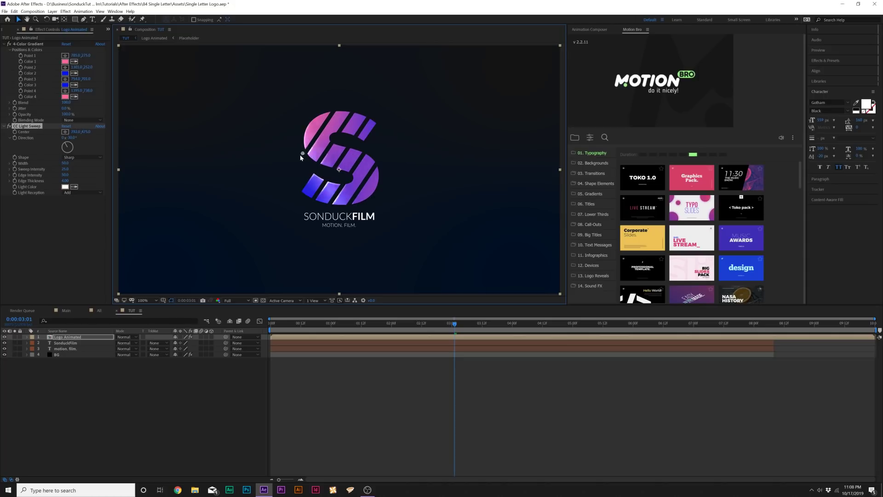
Keyframe the light sweep's Center at 0:00:00:00, then at 0:00:06:23 move it across to the right part of the S
drag(280, 326, 263, 327)
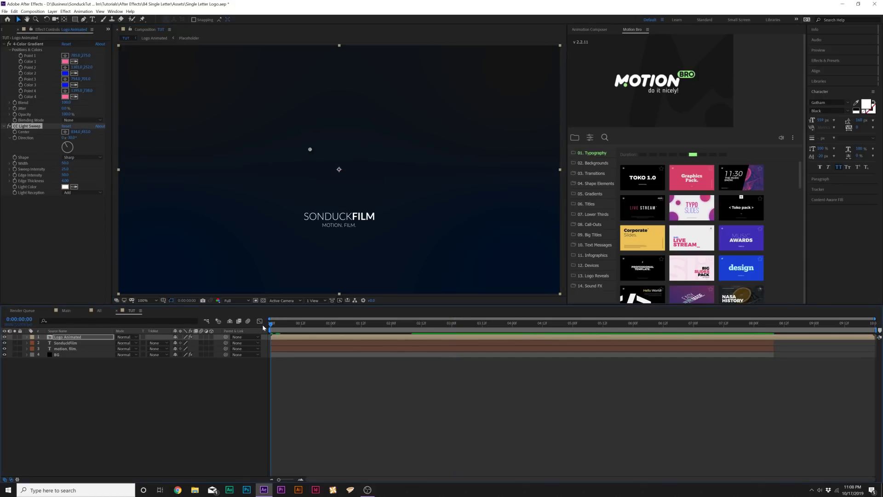
click(15, 133)
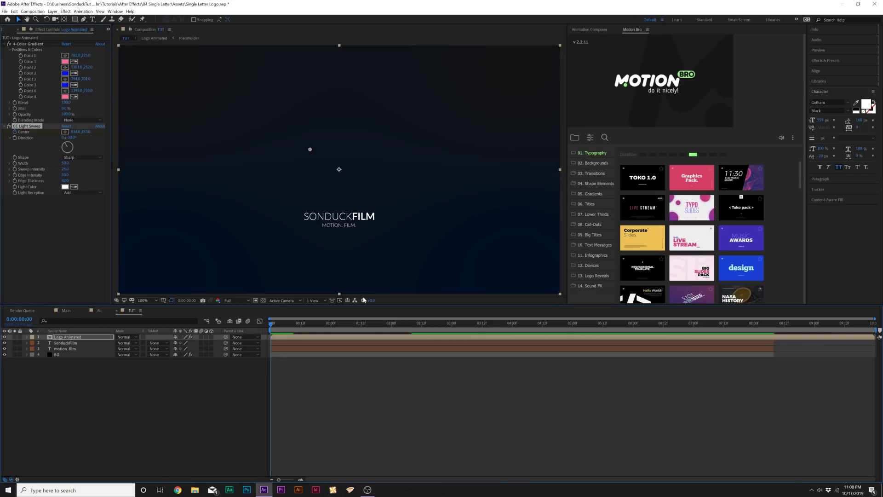
drag(557, 325, 691, 334)
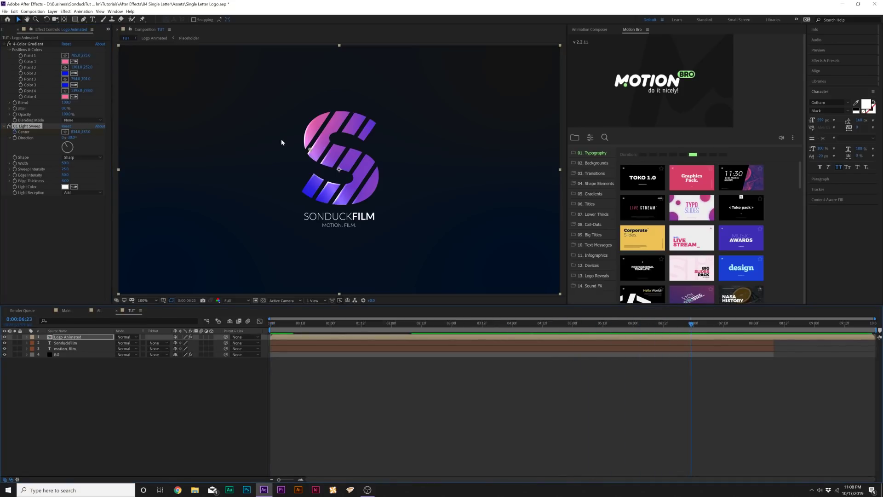
drag(313, 150, 360, 145)
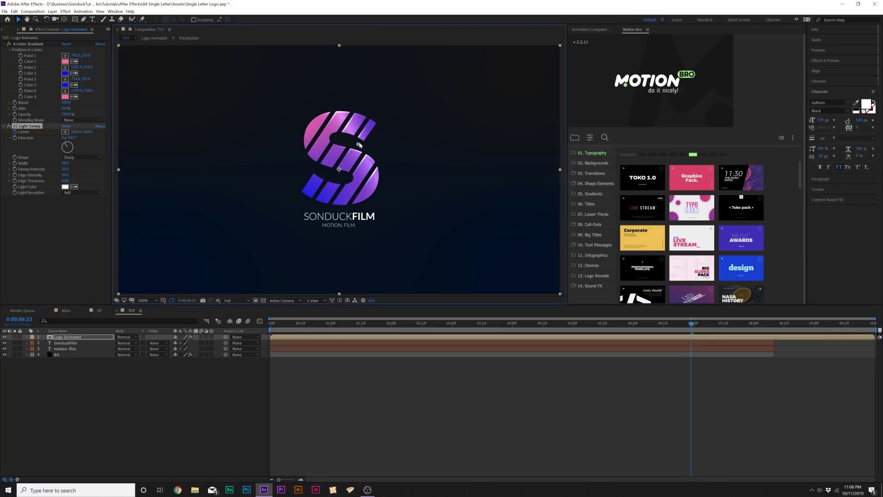
Raise the light sweep's Sweep Intensity to about 84 and its Edge Intensity to about 90, and check the moving highlight
drag(65, 175, 87, 169)
click(469, 322)
drag(444, 322, 504, 318)
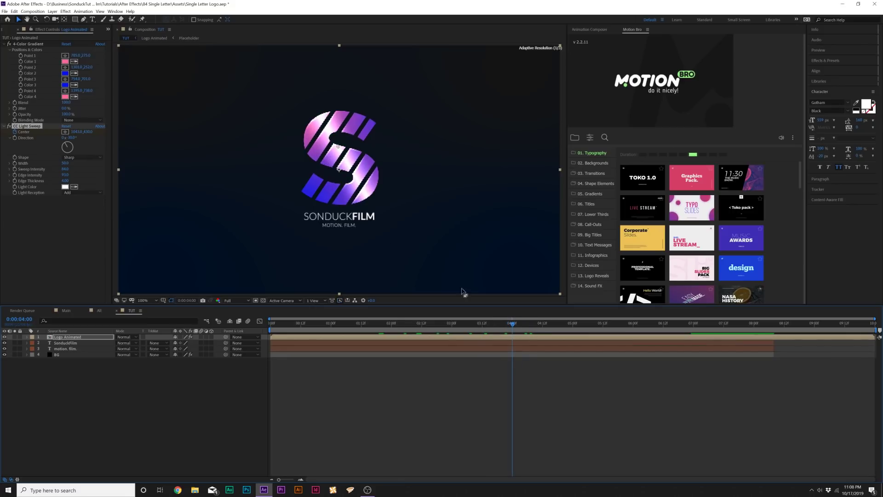
Apply Bevel Alpha to the Logo Animated layer with a Light Intensity of 1.00, viewing the S at 200%
click(65, 11)
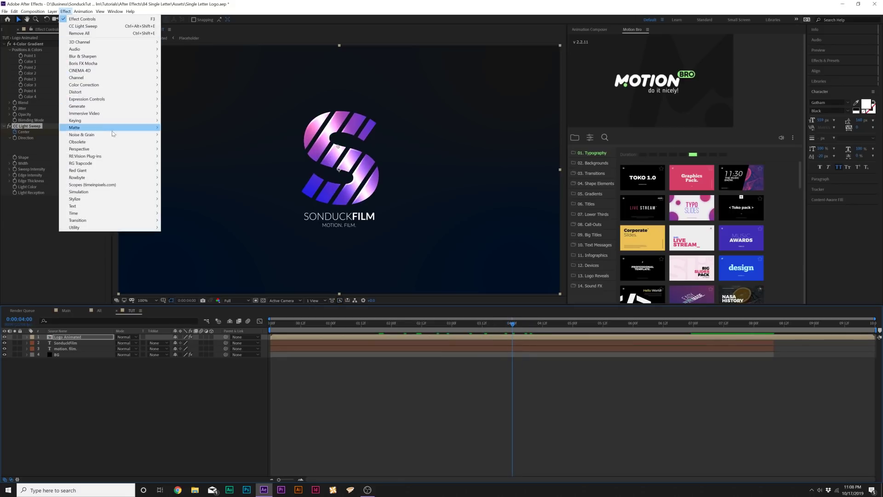
mouse_move(101, 150)
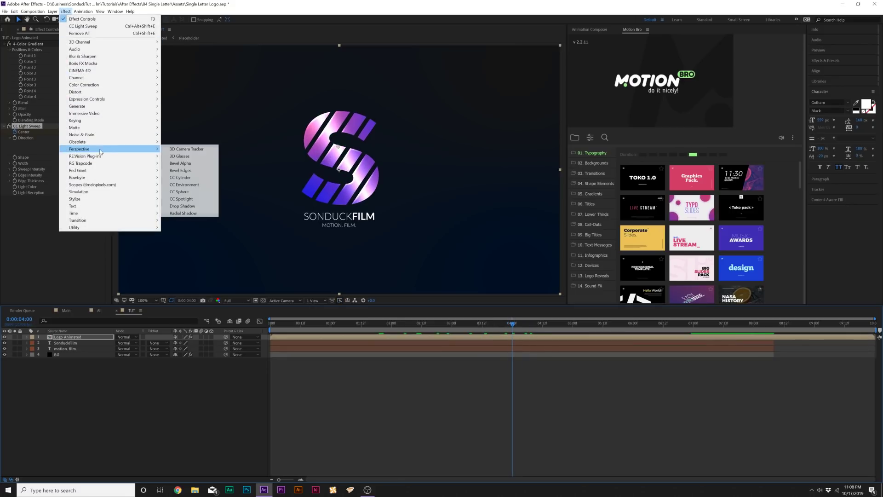
click(185, 164)
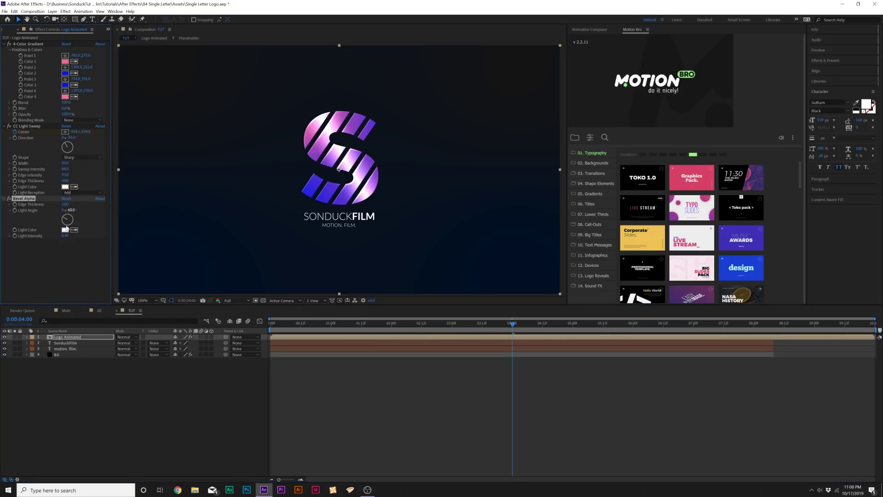
drag(65, 236, 128, 243)
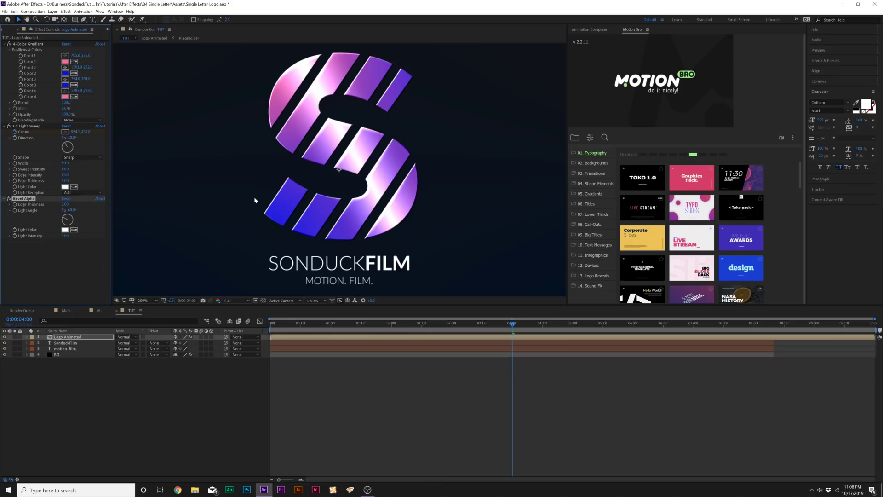
key(period)
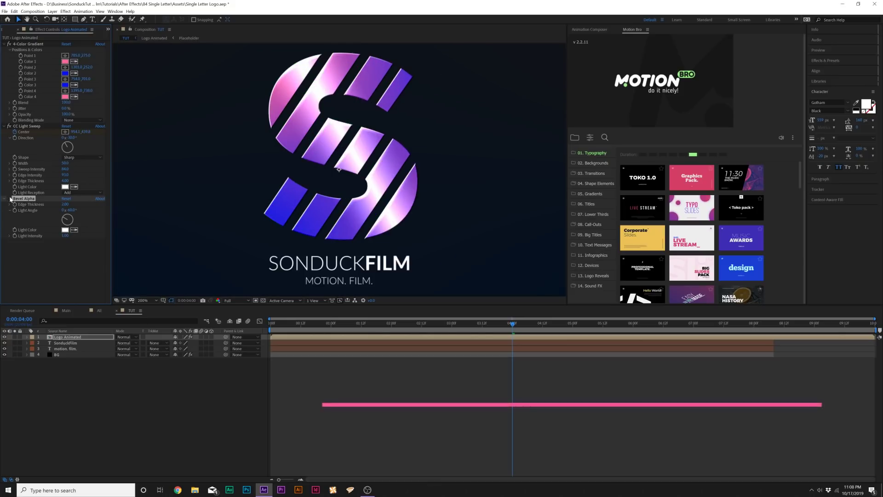
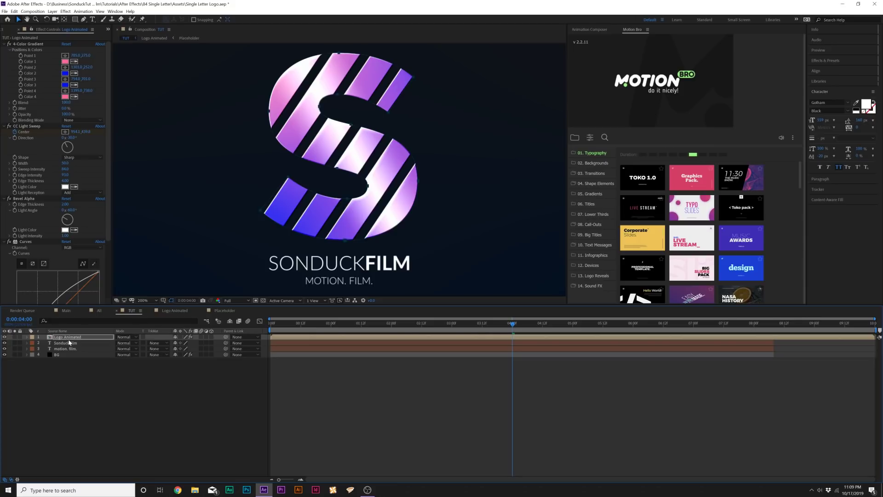
Add the S mask as a Mask Reference in the Compositing Options of the Logo Animated layer's Curves effect
key(e)
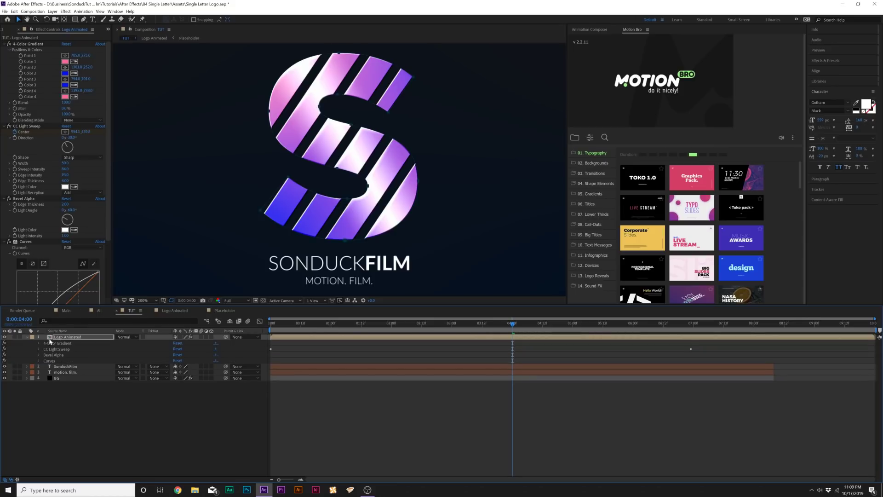
click(38, 361)
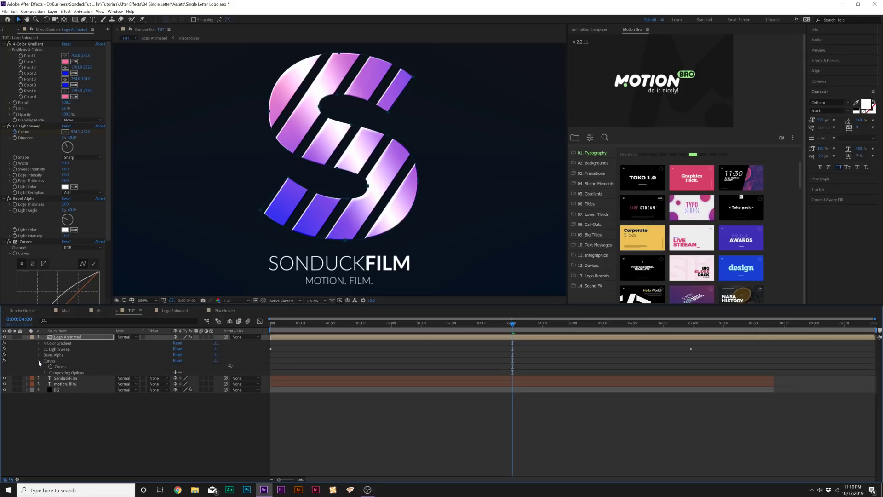
click(46, 372)
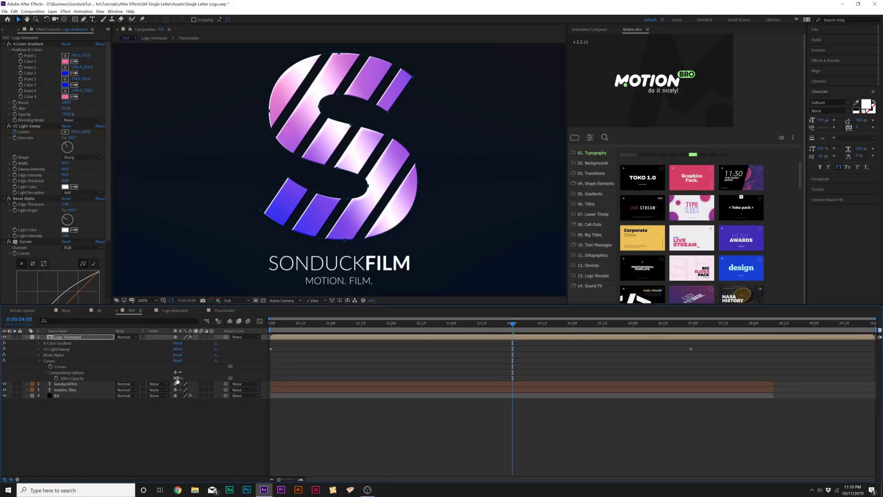
click(175, 372)
click(178, 379)
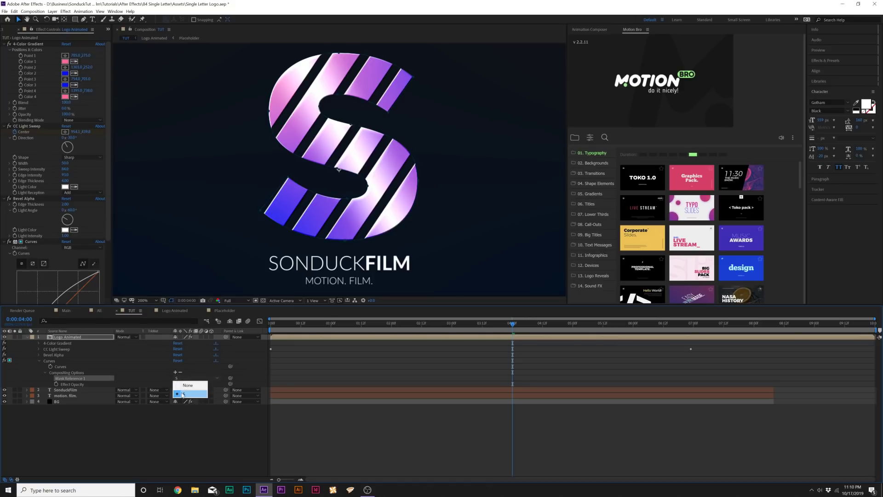
click(130, 444)
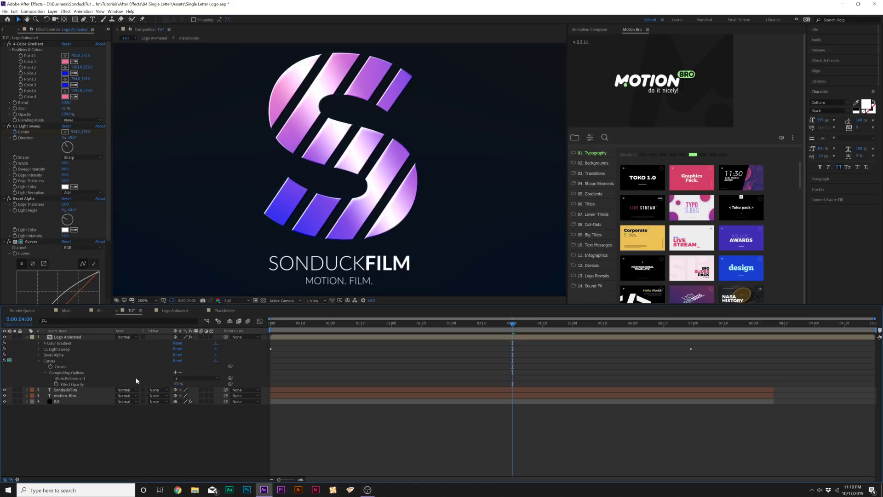
Shrink the S mask on the Logo Animated layer with a Mask Expansion of about -13 pixels
click(67, 337)
key(ctrl+grave)
key(m)
key(m)
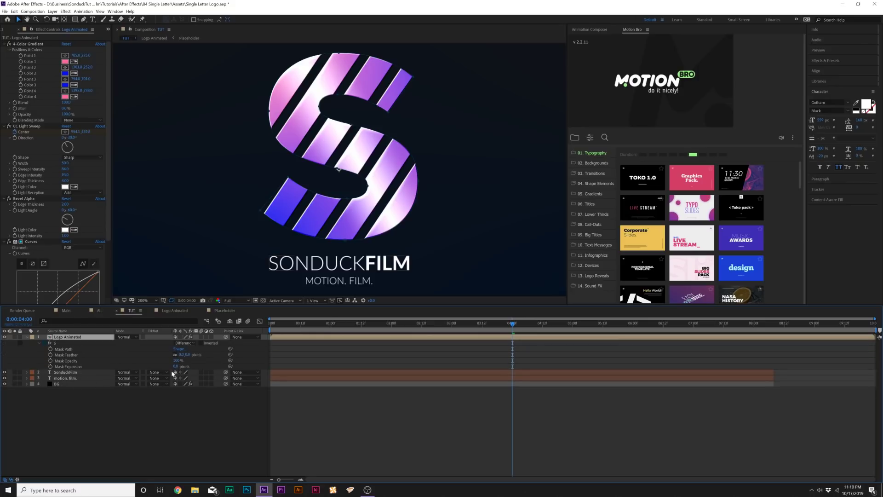
click(69, 366)
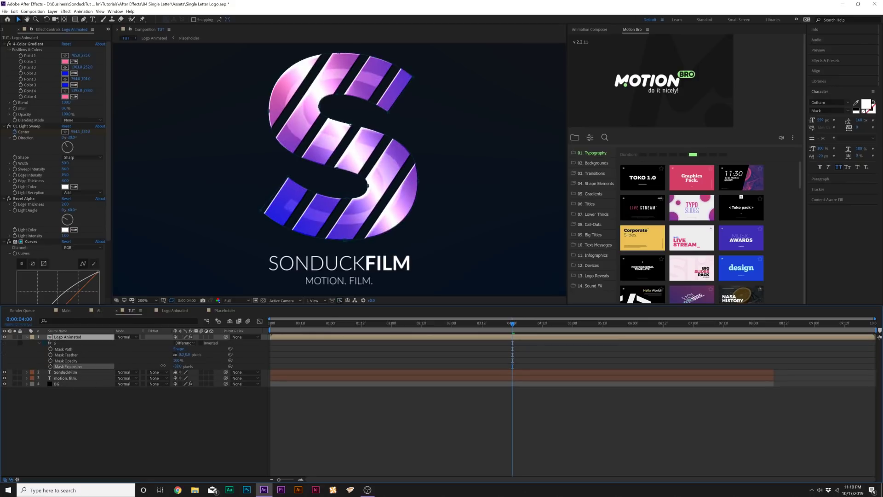
drag(171, 365, 169, 365)
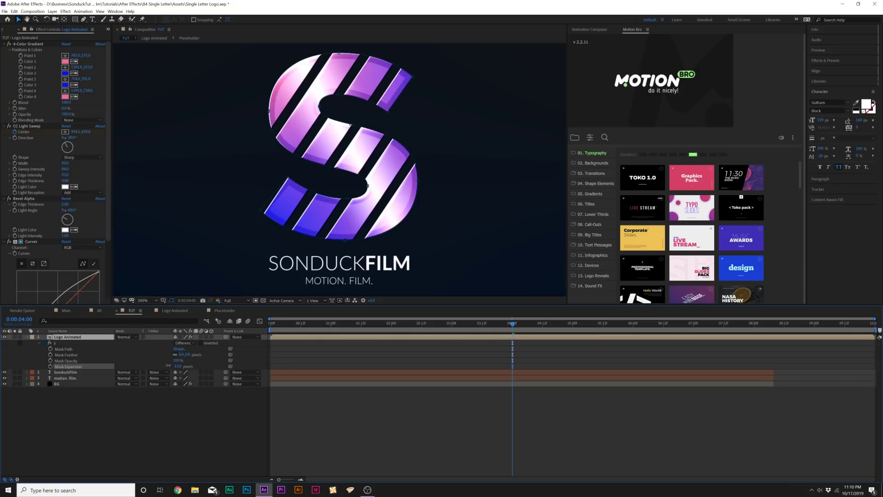
click(169, 430)
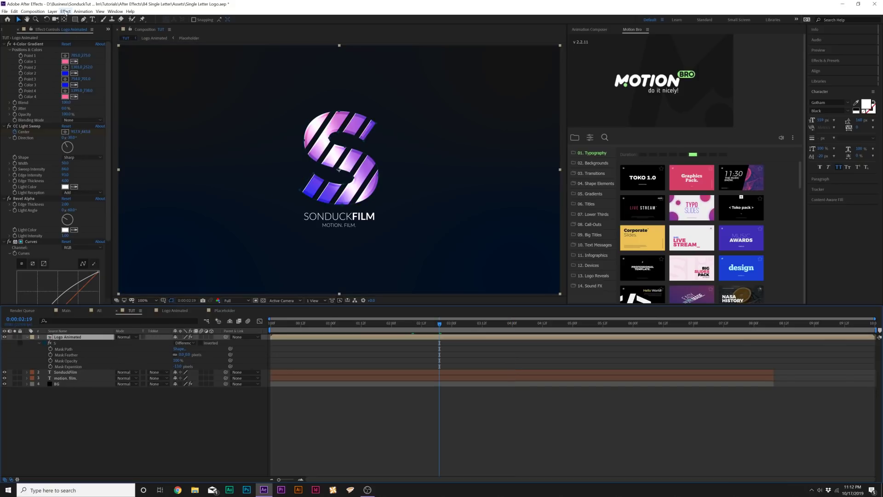
Apply the Bevel Edges effect to the Logo Animated layer and view the S at 200%
click(65, 11)
mouse_move(87, 148)
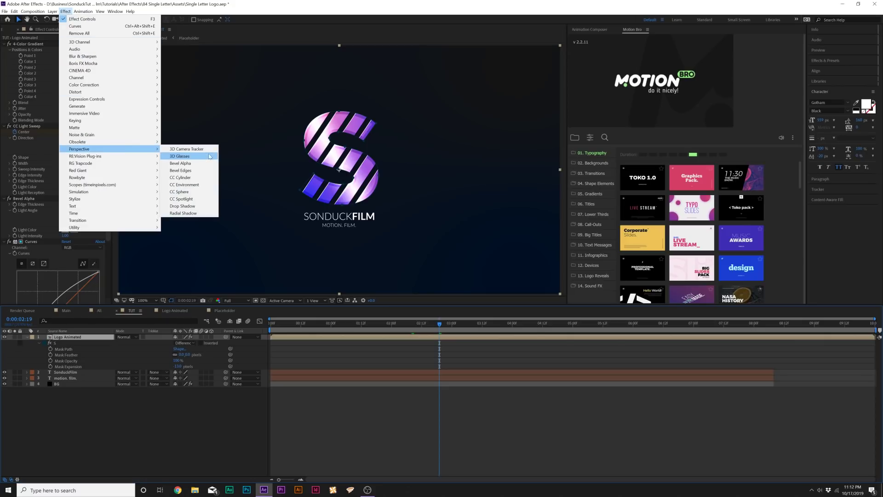
click(207, 170)
key(period)
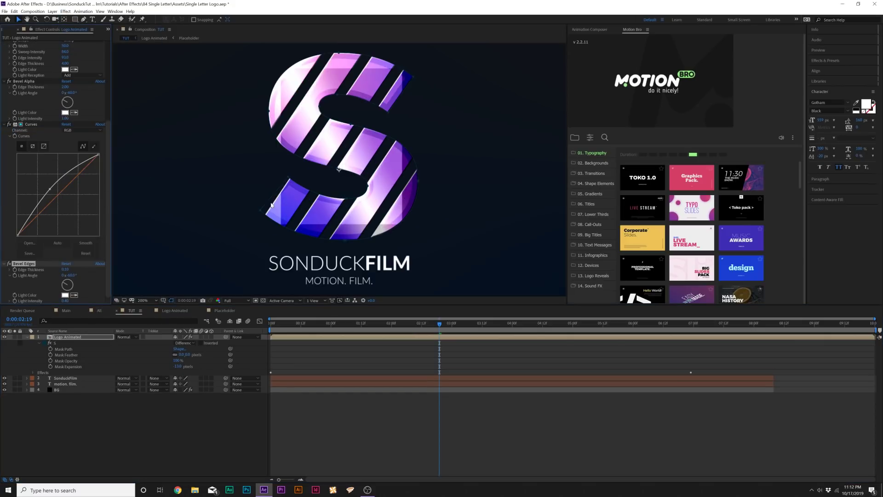
Set the Bevel Edges effect's Edge Thickness to 0.08 and its Light Intensity to about 0.30
click(29, 253)
drag(65, 270, 61, 270)
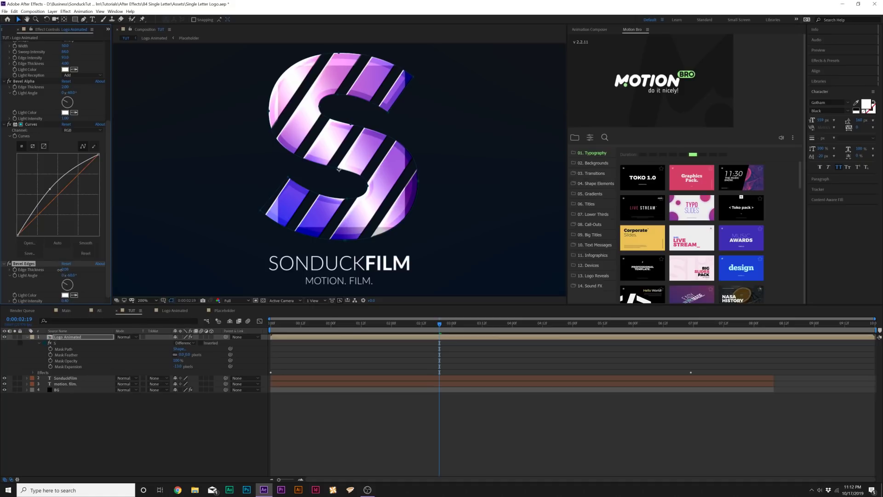
drag(66, 301, 75, 305)
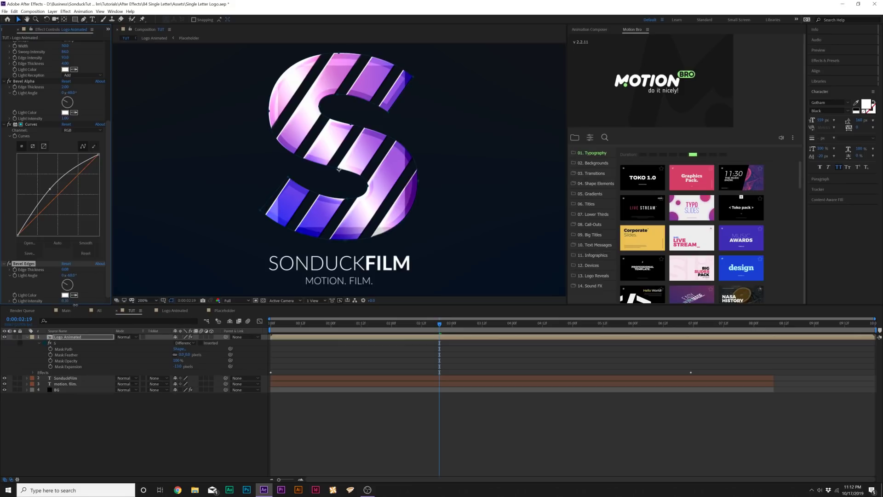
click(153, 403)
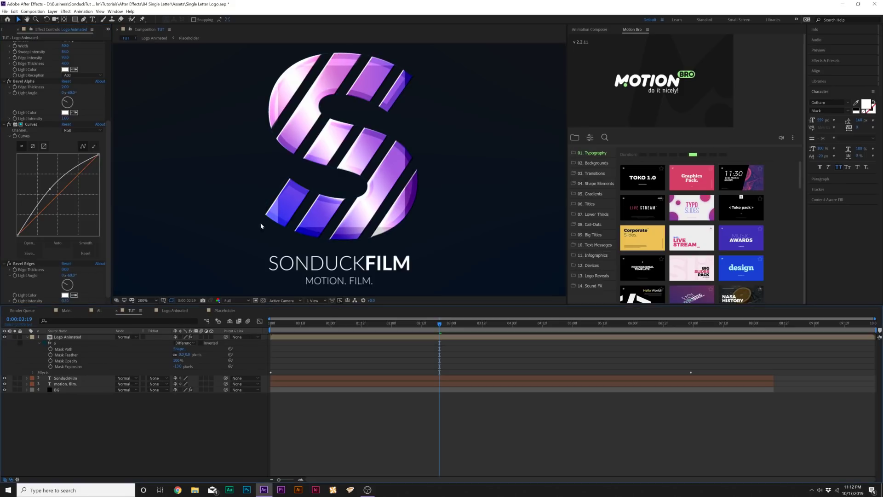
scroll(264, 212, down, 2)
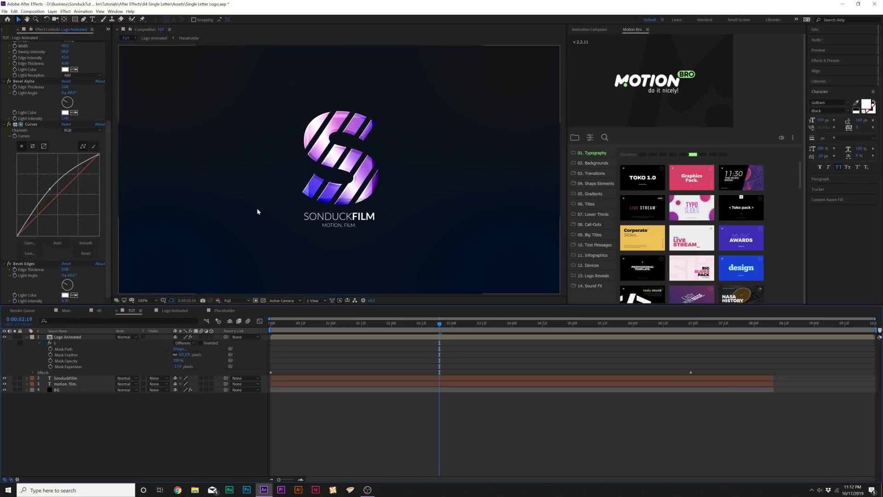
Reorder the Logo Animated effects so that Bevel Edges sits between Bevel Alpha and Curves
click(196, 194)
scroll(32, 229, down, 5)
drag(26, 264, 30, 119)
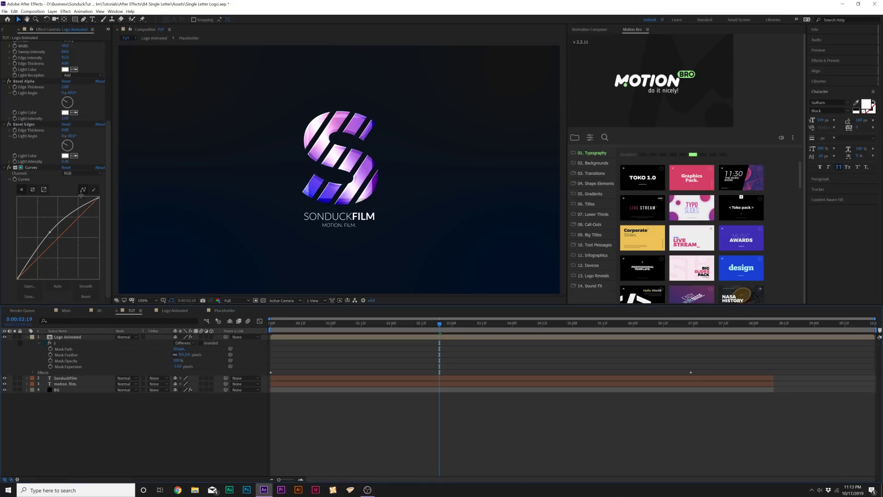
key(ctrl+shift+a)
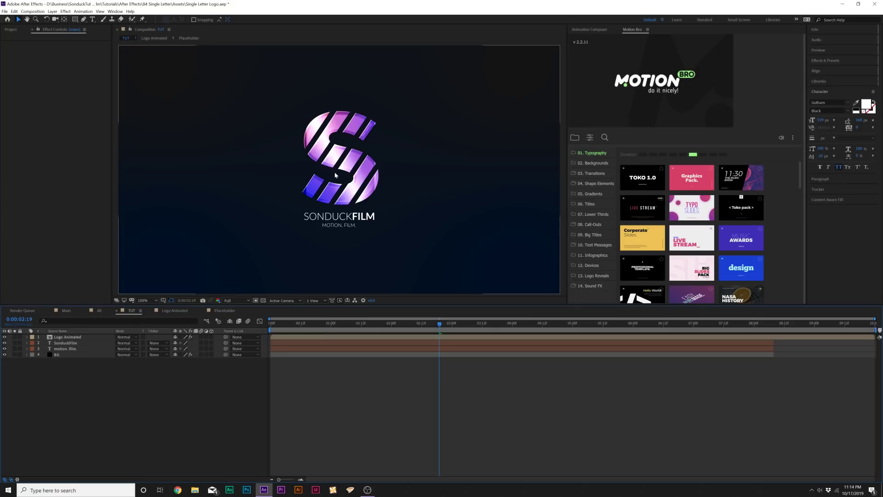
Add an Opacity text animator to the SonduckFilm layer at 0:00:02:01 and set its Opacity to 0%
click(71, 343)
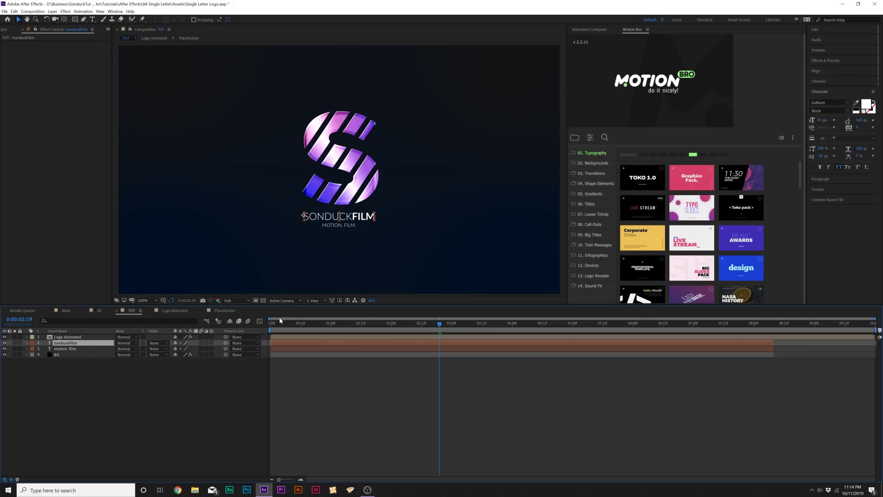
click(278, 328)
key(space)
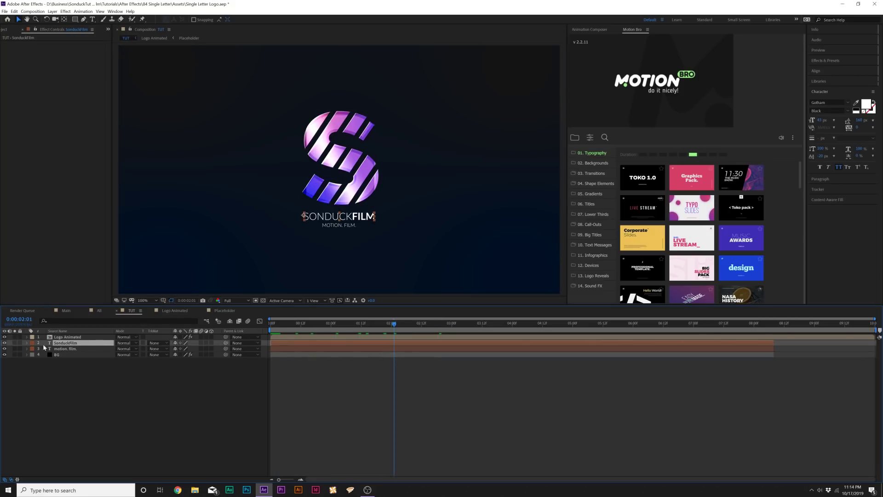
click(27, 343)
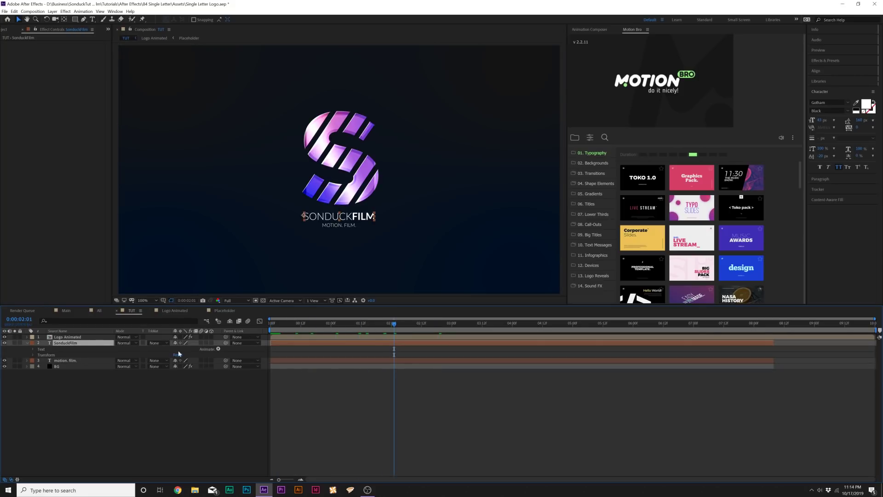
click(218, 349)
click(241, 395)
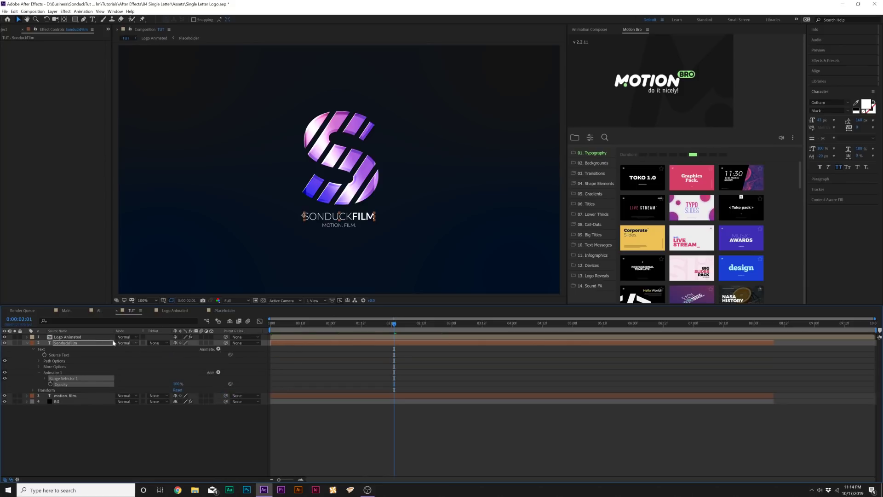
drag(178, 388, 151, 388)
Keyframe the SonduckFilm range selector's Start from 0% at 0:00:02:01 to 100% at 0:00:03:11
click(46, 378)
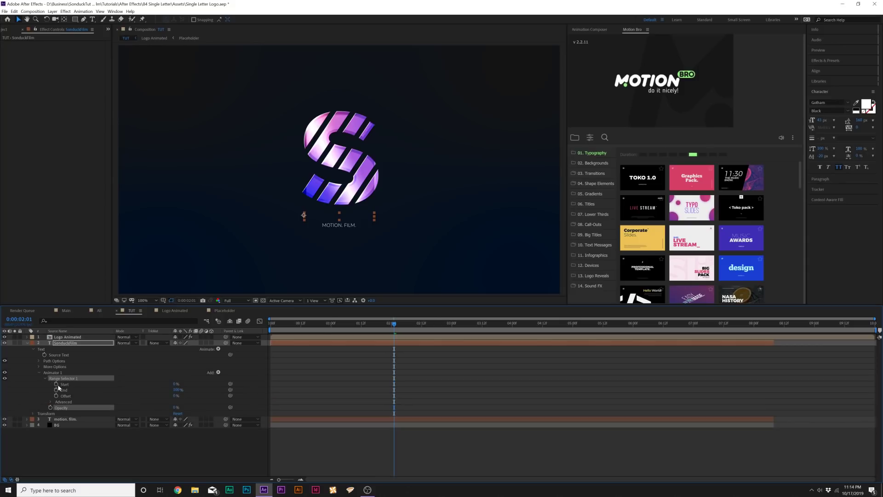
click(56, 384)
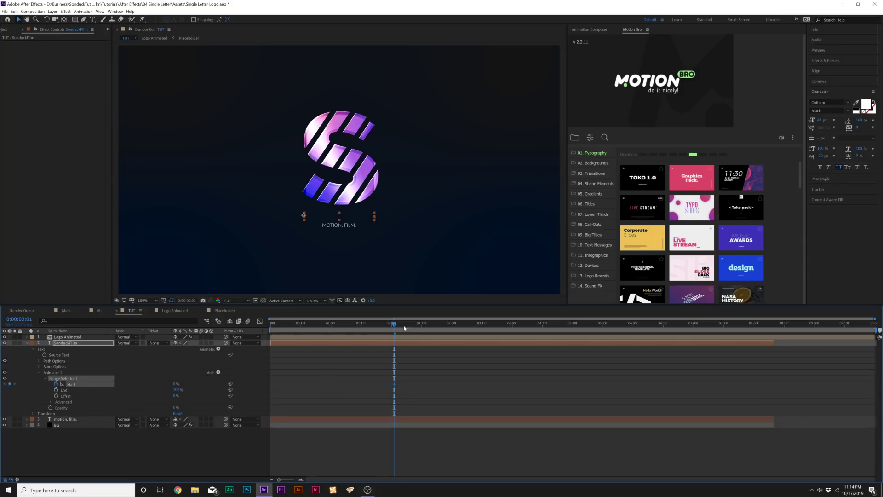
drag(405, 325, 446, 330)
key(space)
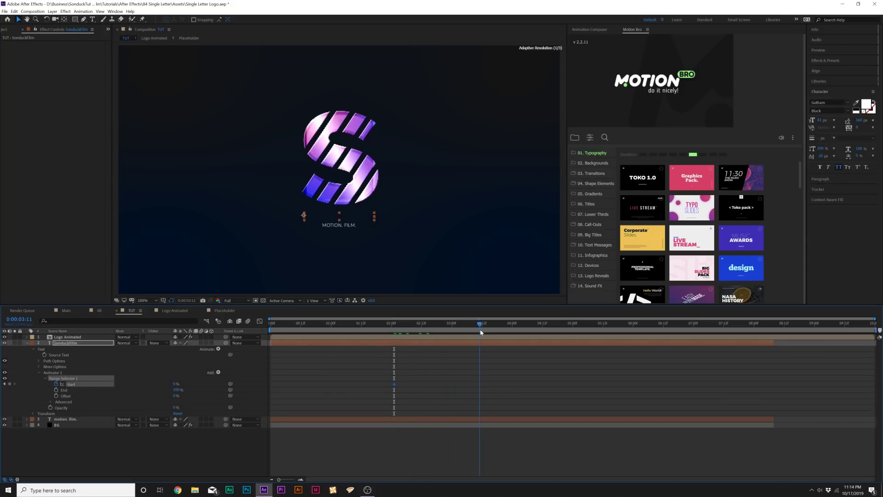
drag(176, 386, 393, 320)
Limit the work area to the SonduckFilm text reveal, preview it and collapse the layer's properties
click(386, 324)
key(space)
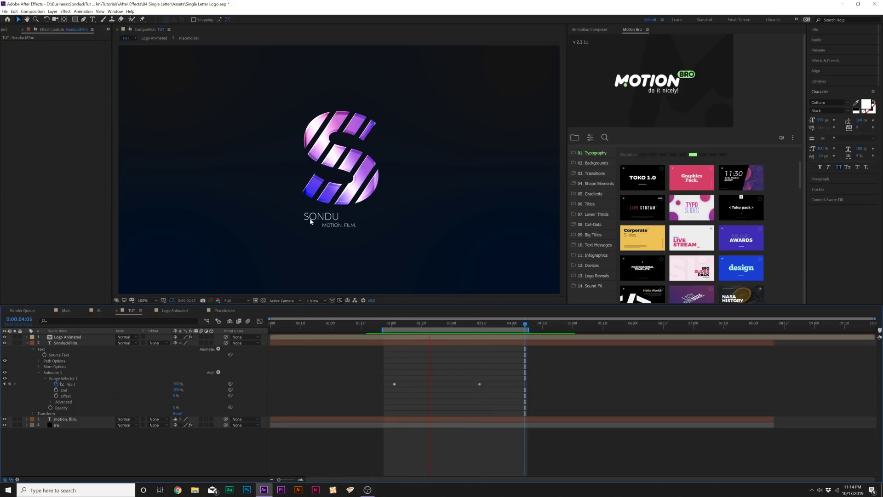
key(space)
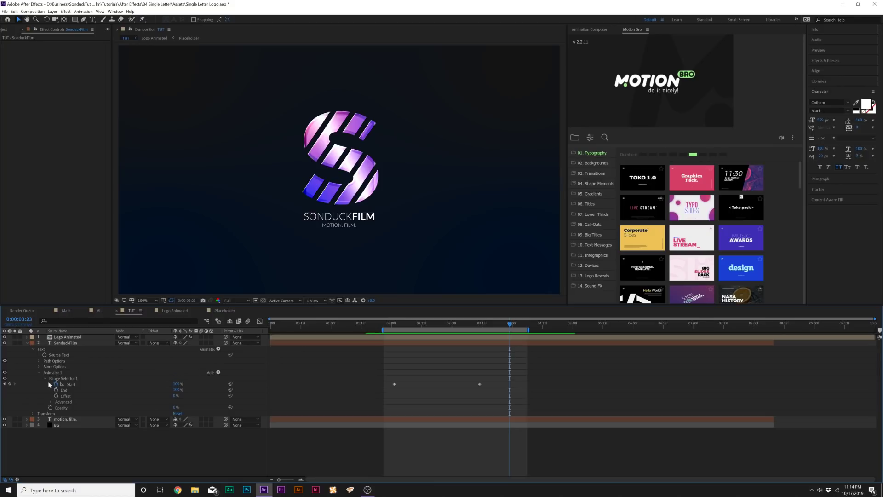
click(27, 343)
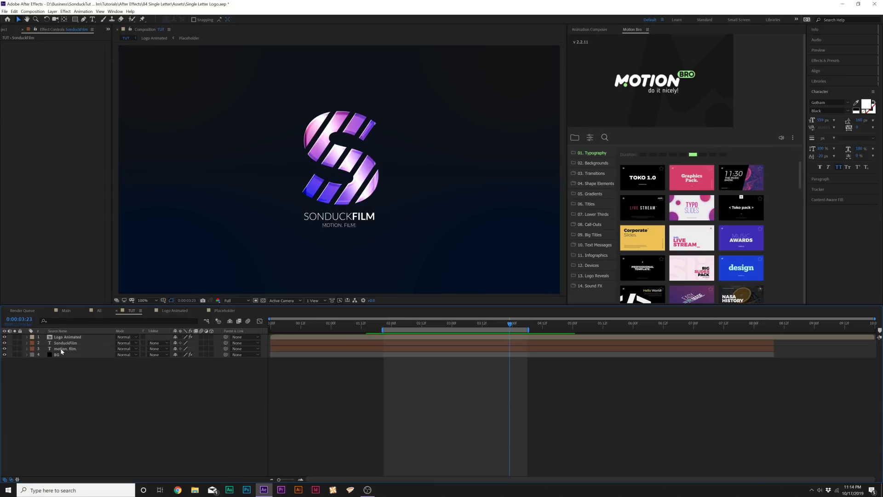
Add an Opacity text animator to the motion. film. layer, set its Opacity to 0% and expand its range selector
click(62, 349)
click(27, 349)
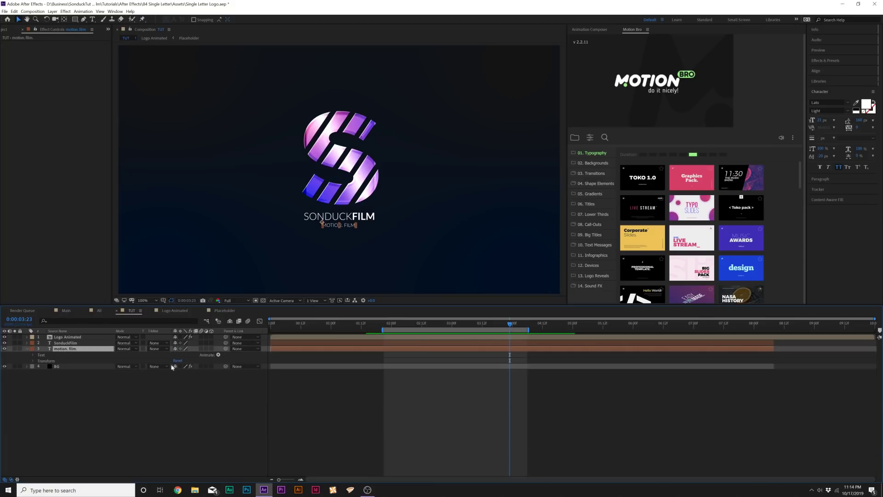
click(218, 355)
click(238, 271)
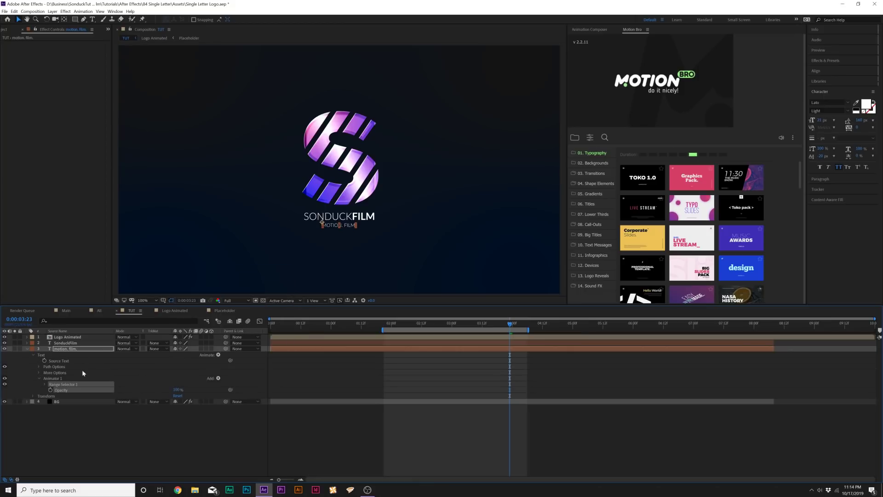
click(44, 385)
Keyframe the motion. film. range selector's Start from 0% at 0:00:03:09 to 100% at 0:00:04:23
drag(480, 327, 474, 327)
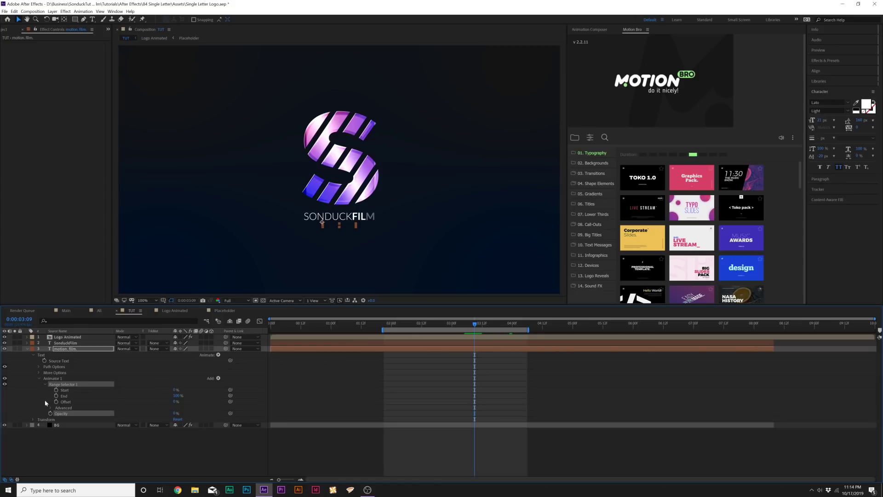
click(56, 390)
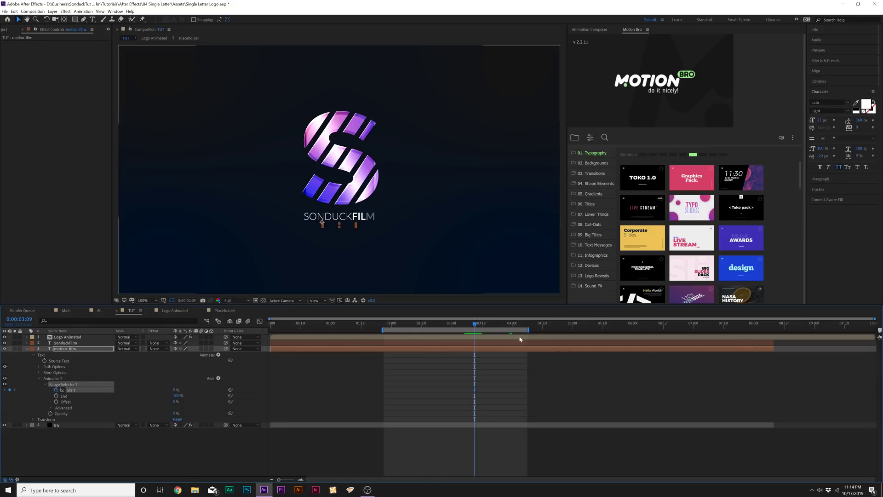
drag(517, 327, 569, 333)
key(space)
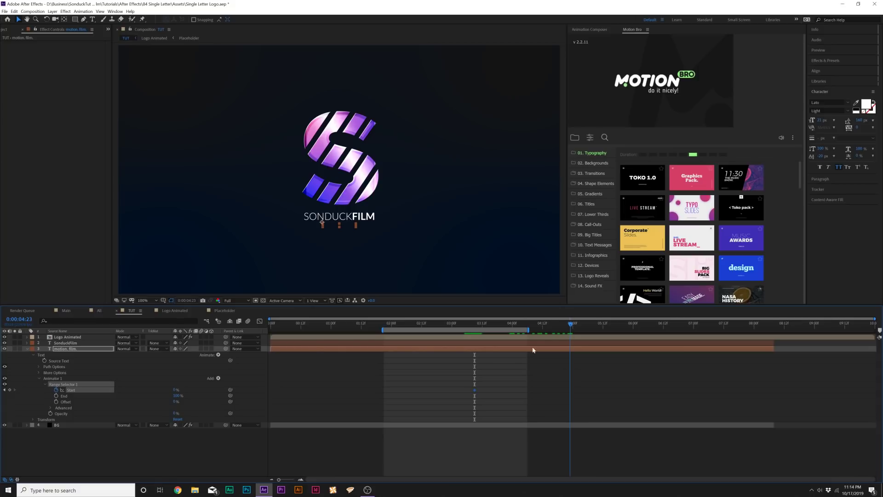
click(341, 383)
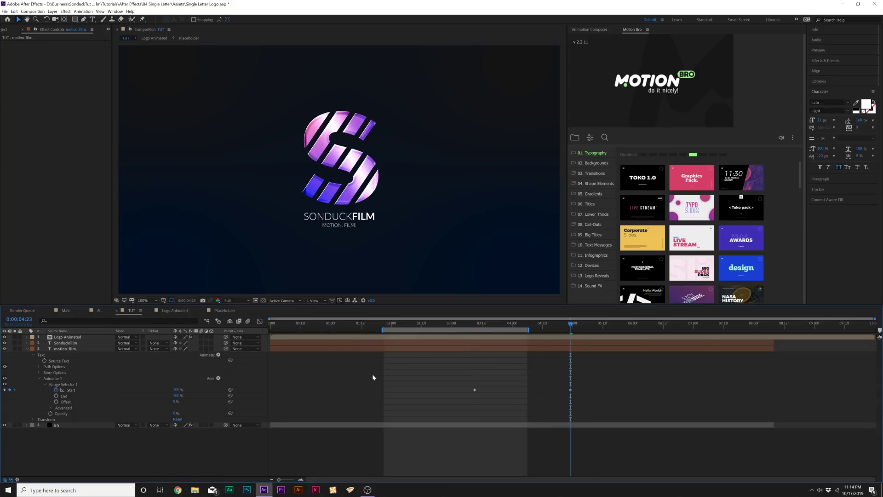
Set the motion. film. range selector's Based On option to Words and preview the tagline reveal
key(space)
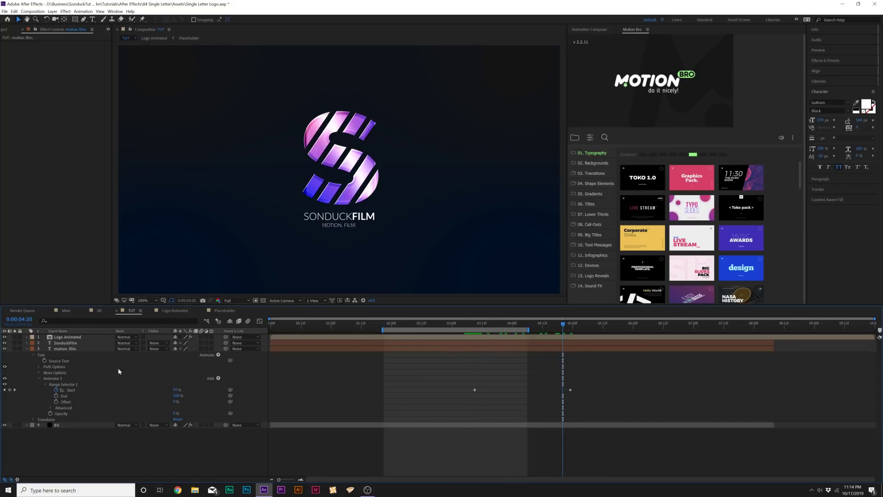
click(51, 408)
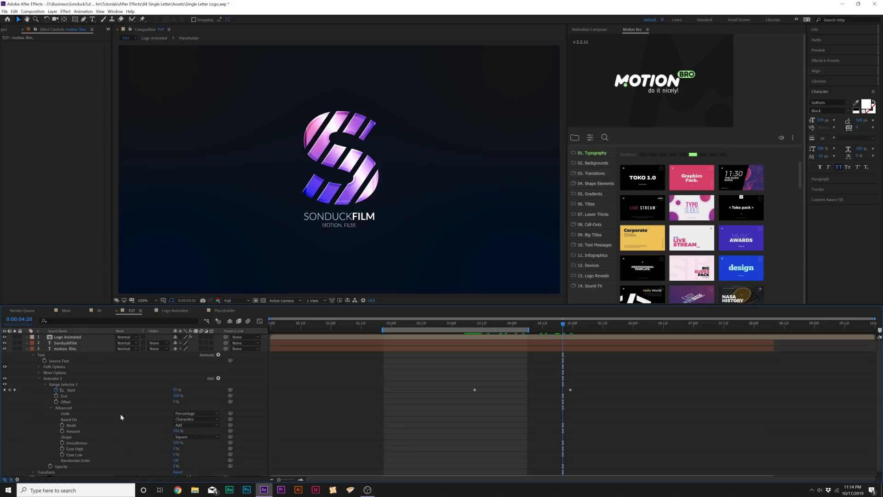
click(182, 422)
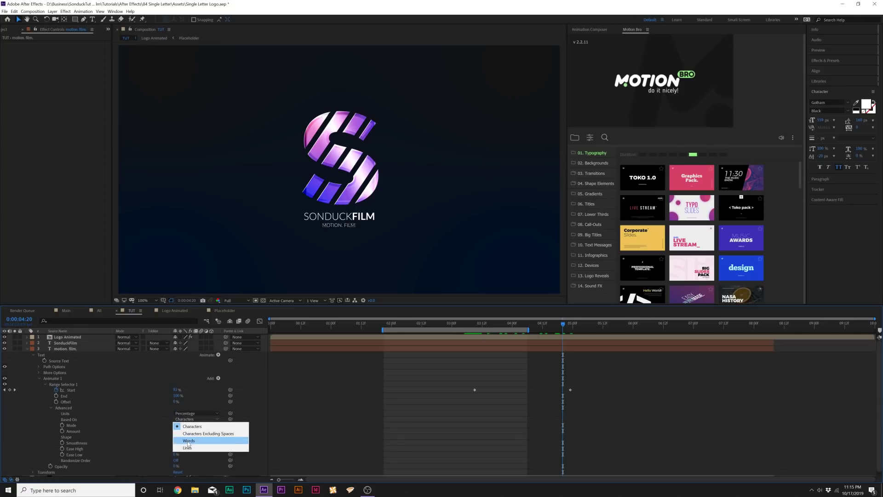
click(188, 441)
scroll(365, 233, up, 1)
key(space)
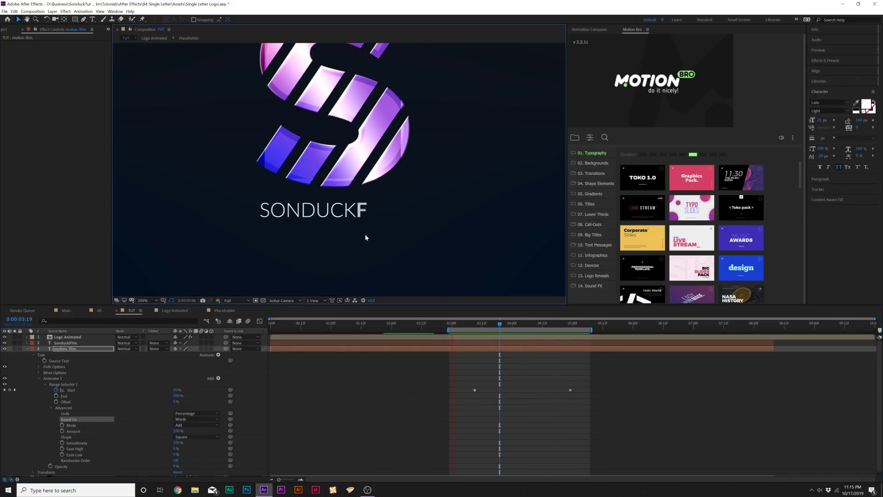
key(space)
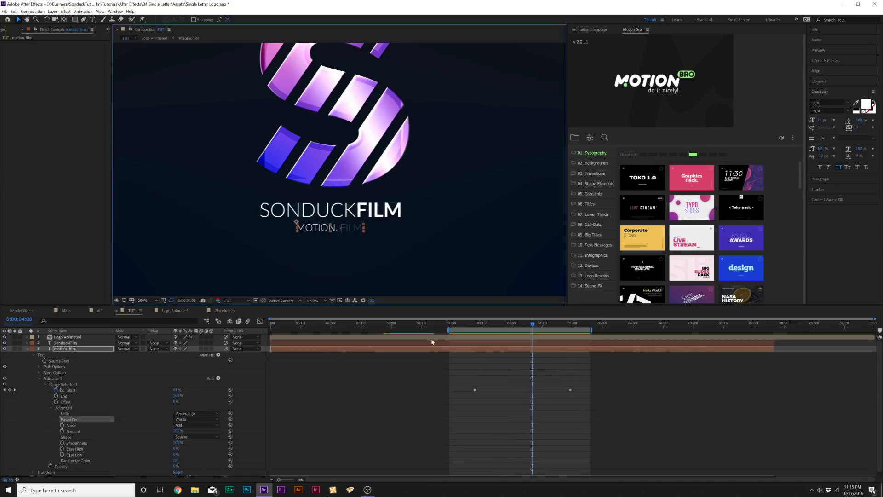
Apply Easy Ease to the Start keyframes of the motion. film. and SonduckFilm range selectors
key(u)
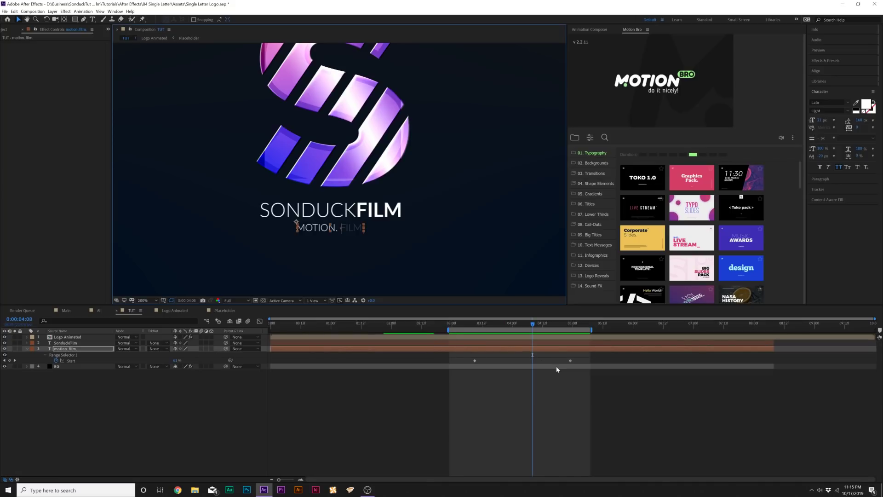
drag(583, 358, 561, 365)
drag(452, 365, 453, 365)
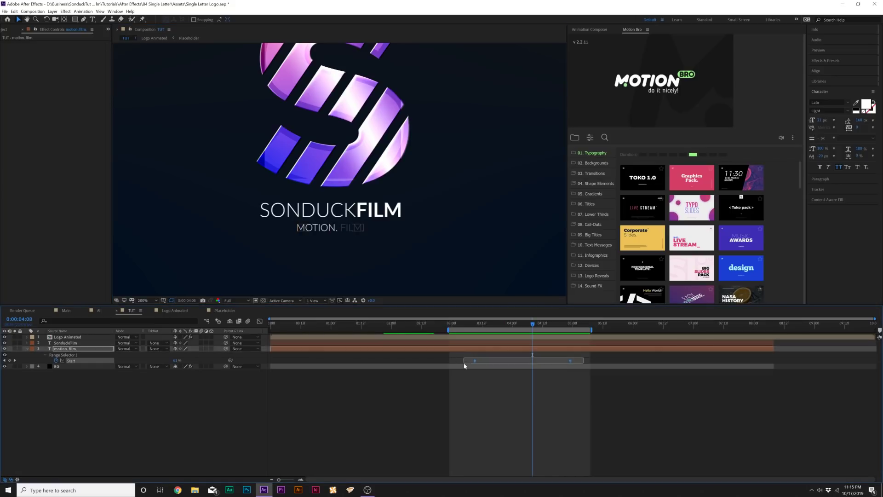
click(482, 343)
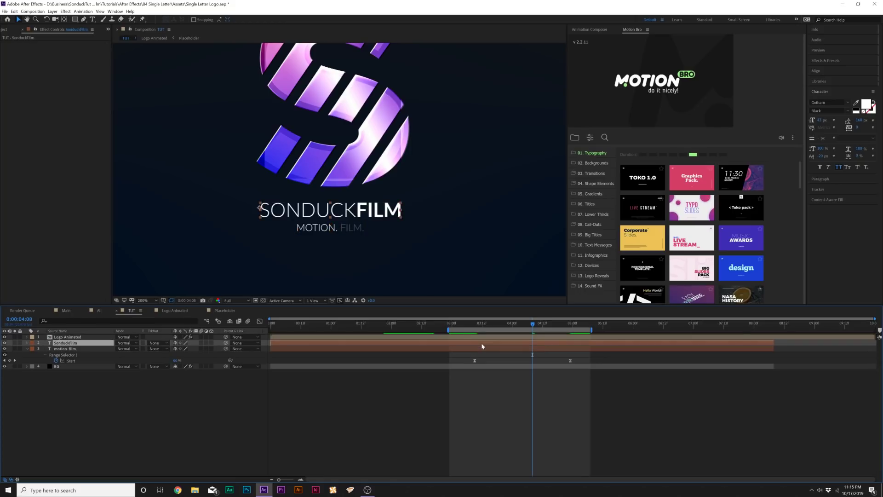
key(u)
drag(500, 355, 379, 359)
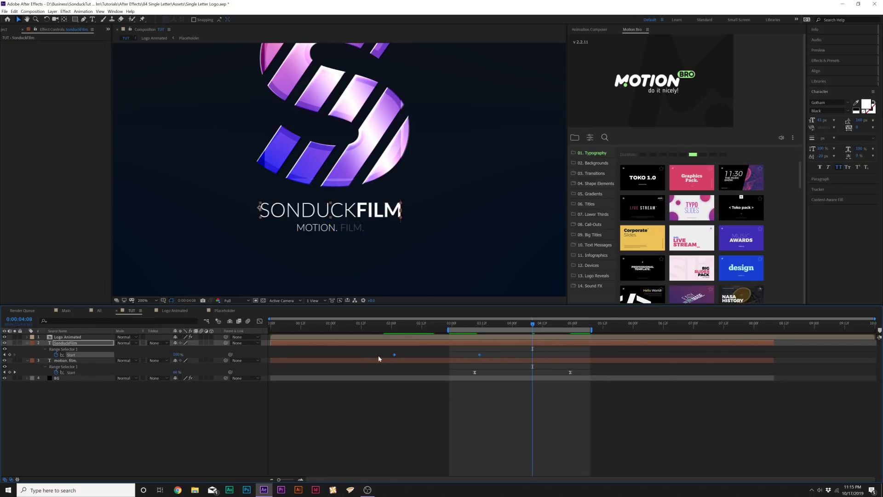
Preview the full logo and text animation from the first frame at 100% view
key(slash)
key(Home)
key(space)
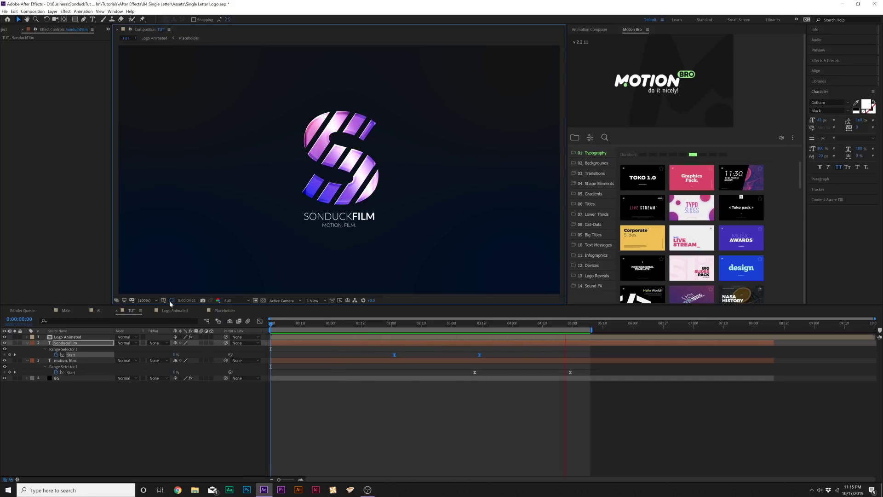
key(v)
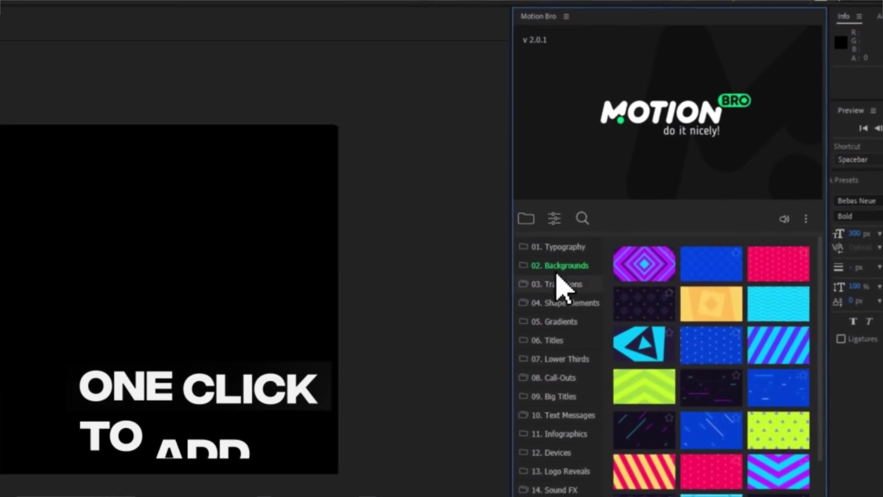
Add the Toko. slide from Motion Bro's Typography category to the composition and replace its title with "Envato!"
click(444, 241)
scroll(823, 290, down, 5)
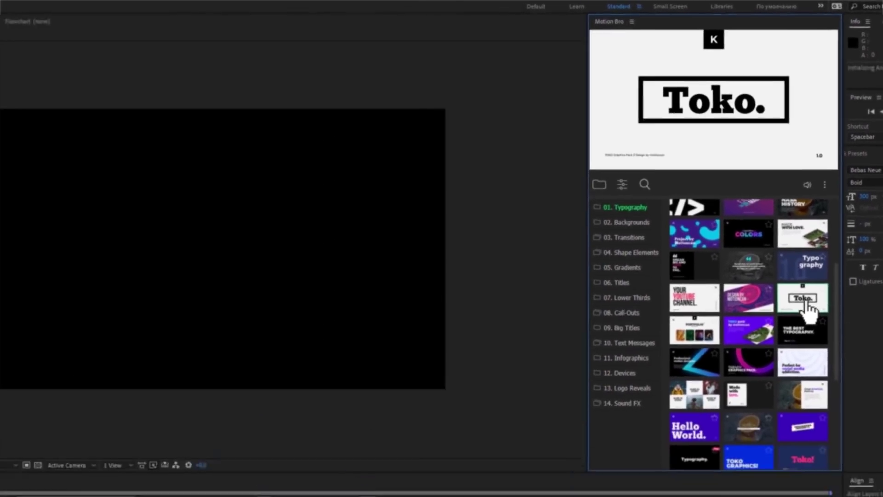
click(804, 304)
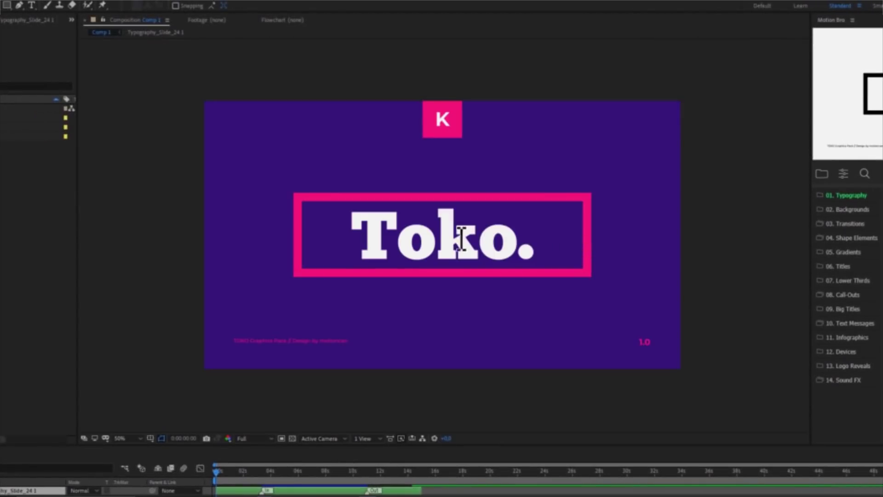
key(BackSpace)
text(Envato!)
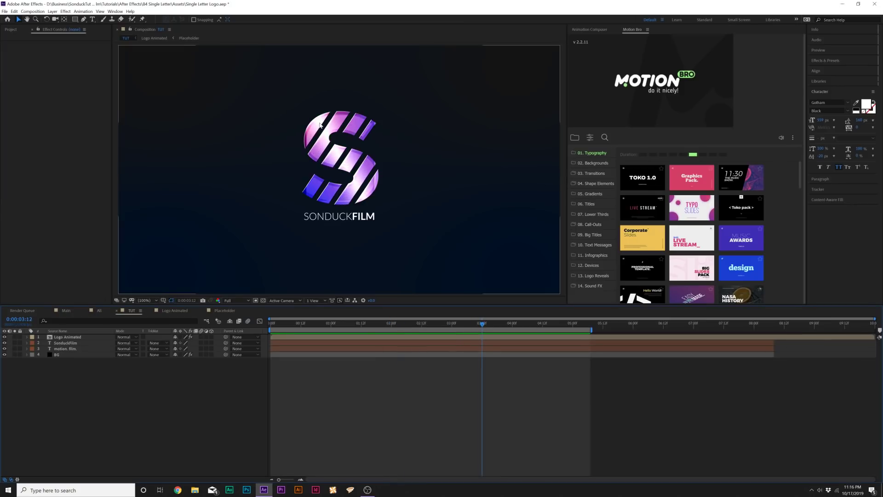
Draw two thin horizontal rectangles with a white FFFFFF fill across the upper part of the S on one new shape layer
click(76, 20)
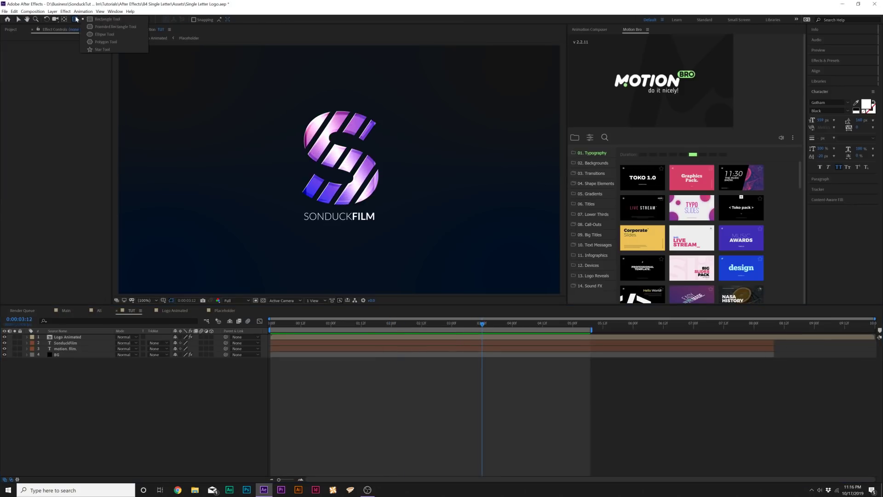
click(93, 20)
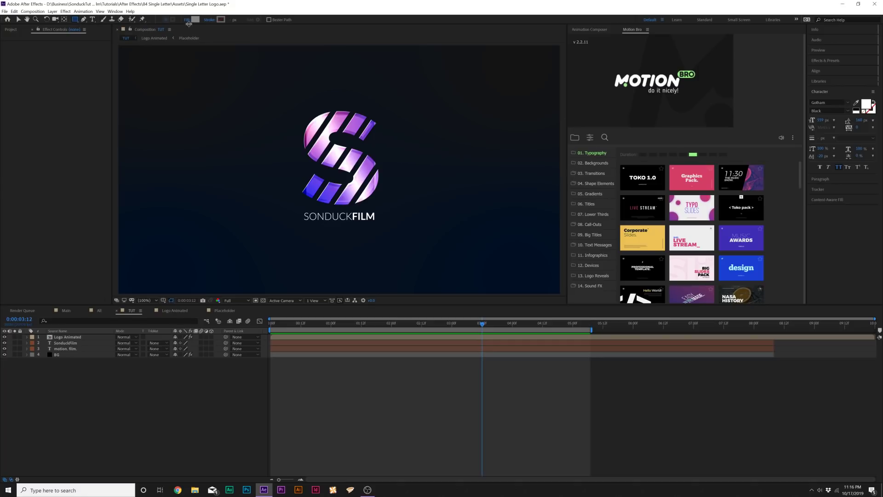
click(195, 19)
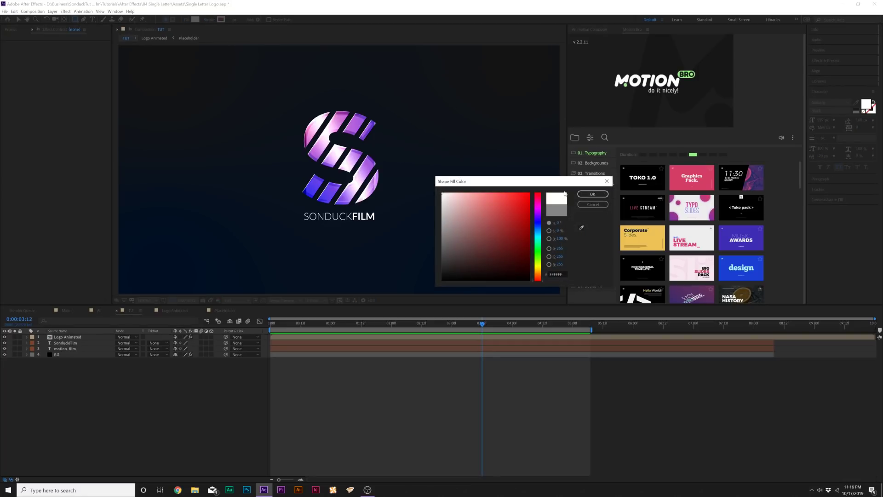
click(592, 193)
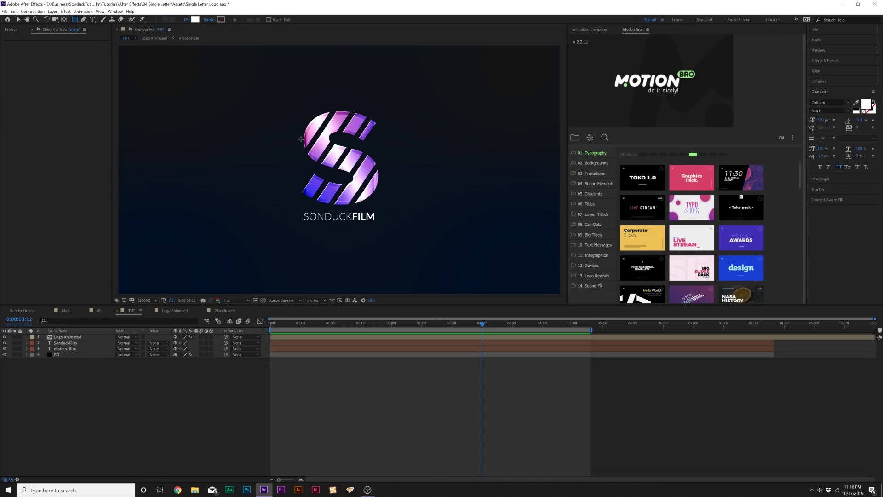
drag(286, 127, 402, 130)
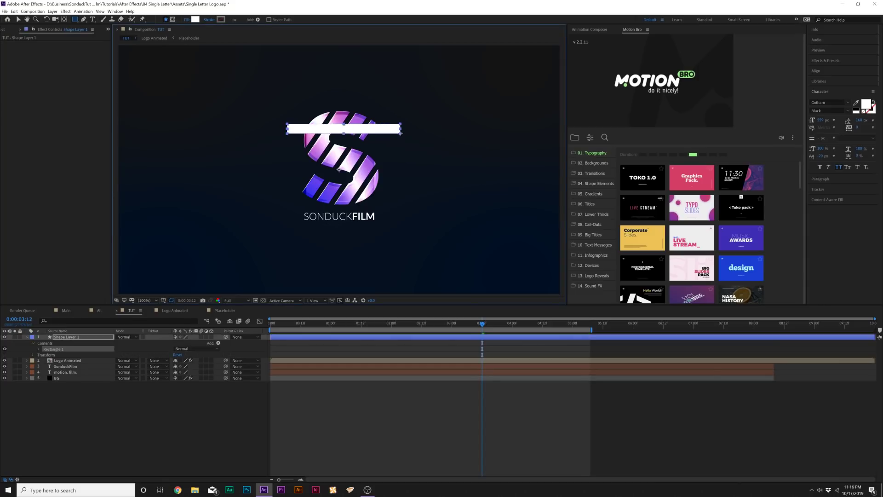
drag(292, 143, 414, 146)
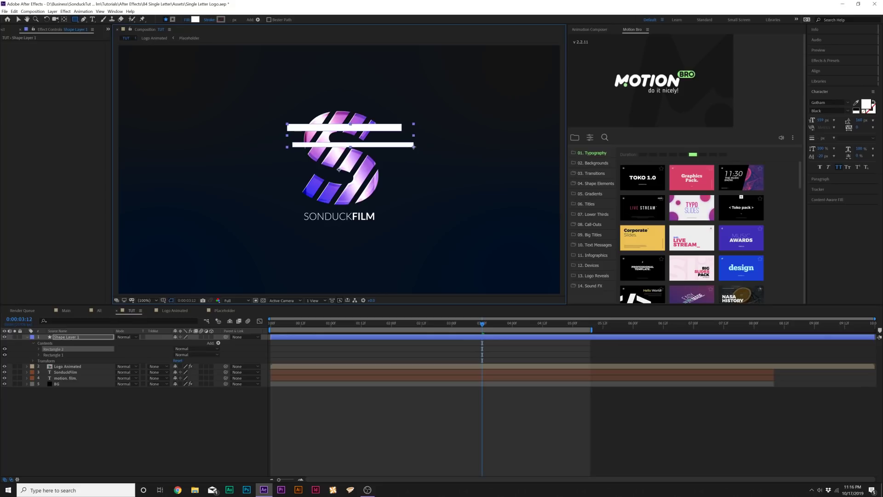
Split the rectangles' shape layer at 0:00:00:03 and delete the part after it
click(271, 327)
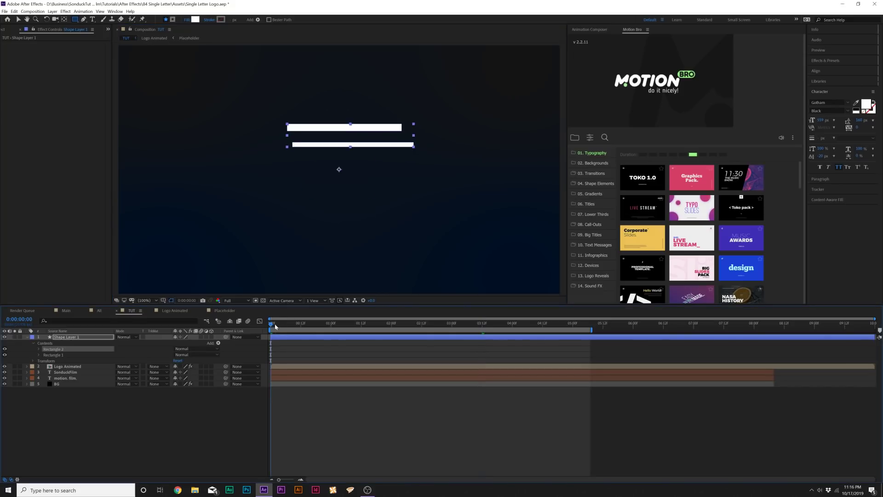
click(278, 325)
click(14, 11)
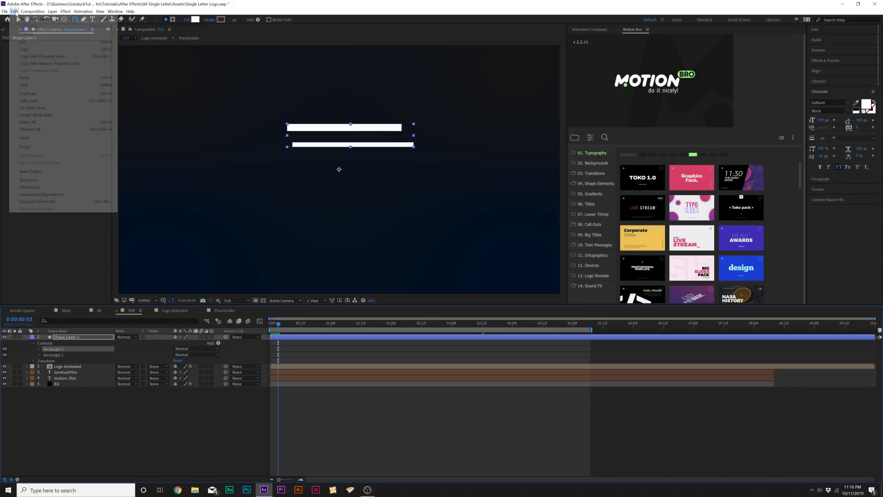
click(28, 98)
key(Delete)
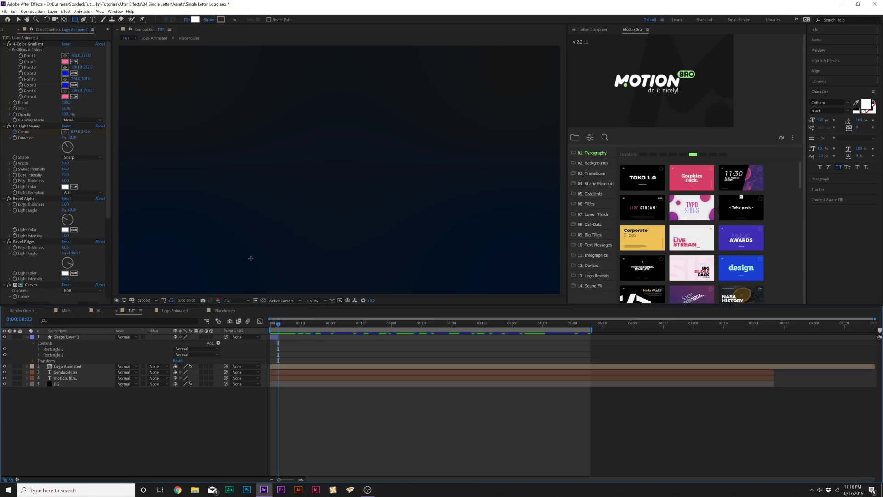
Draw two more white horizontal rectangles across the lower part of the S on a second shape layer
drag(295, 328, 449, 333)
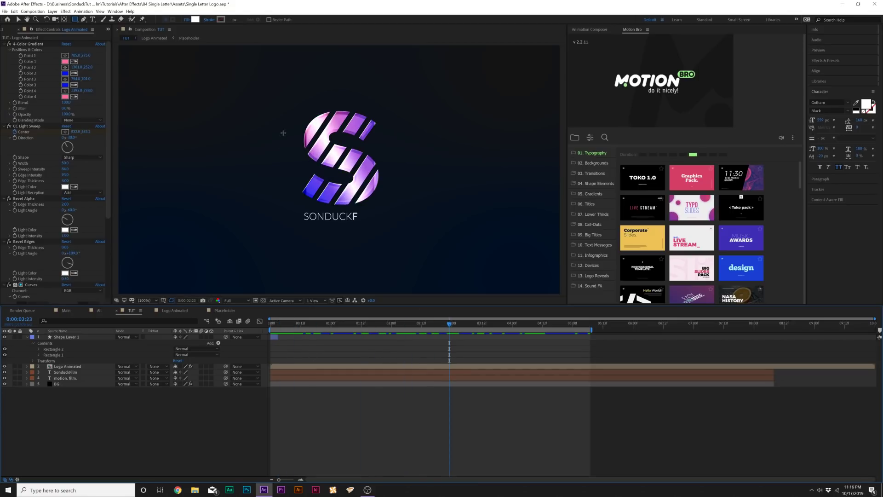
scroll(311, 174, up, 1)
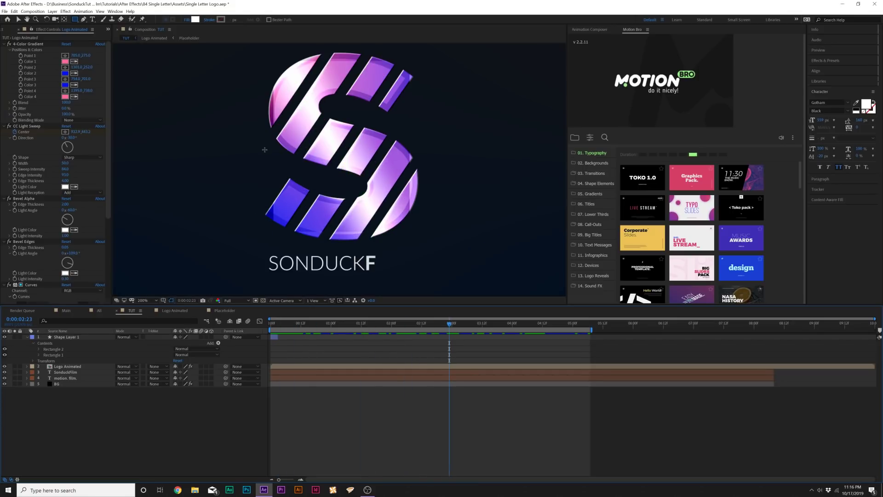
mouse_move(250, 181)
mouse_down()
mouse_move(421, 205)
mouse_move(459, 188)
mouse_up()
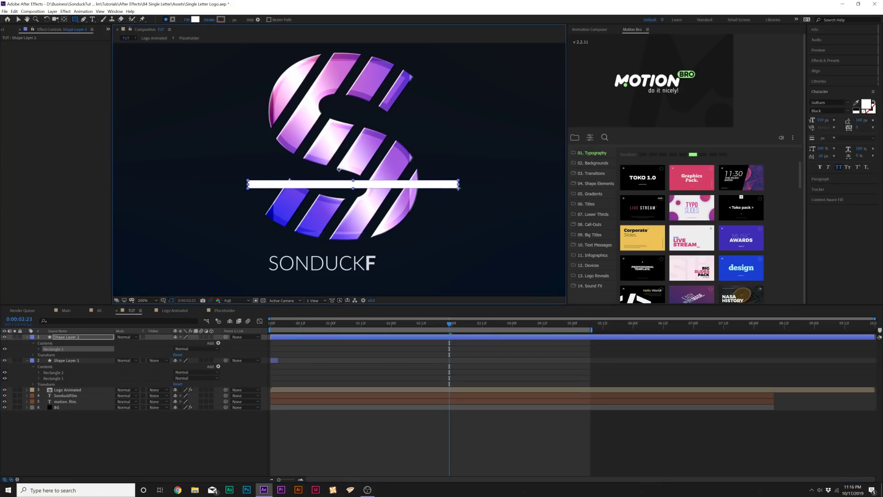
mouse_move(255, 205)
mouse_down()
mouse_move(460, 205)
mouse_move(462, 217)
mouse_up()
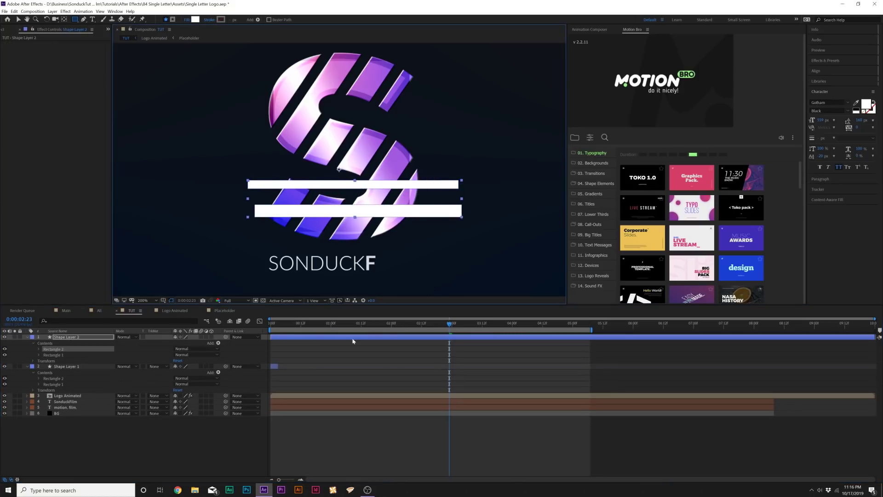
Trim the second shape layer to span 0:00:00:03 to 0:00:00:06 and reveal the Logo Animated layer's keyframes
click(269, 337)
click(278, 323)
drag(279, 325, 286, 325)
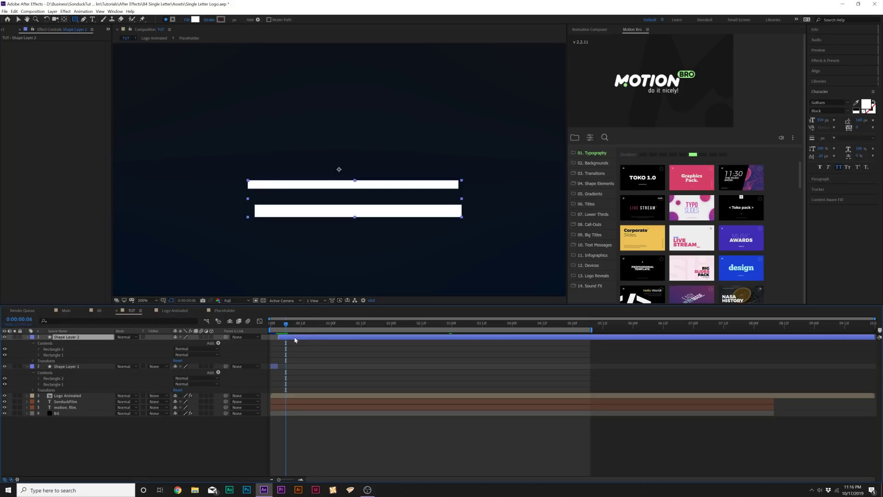
click(285, 395)
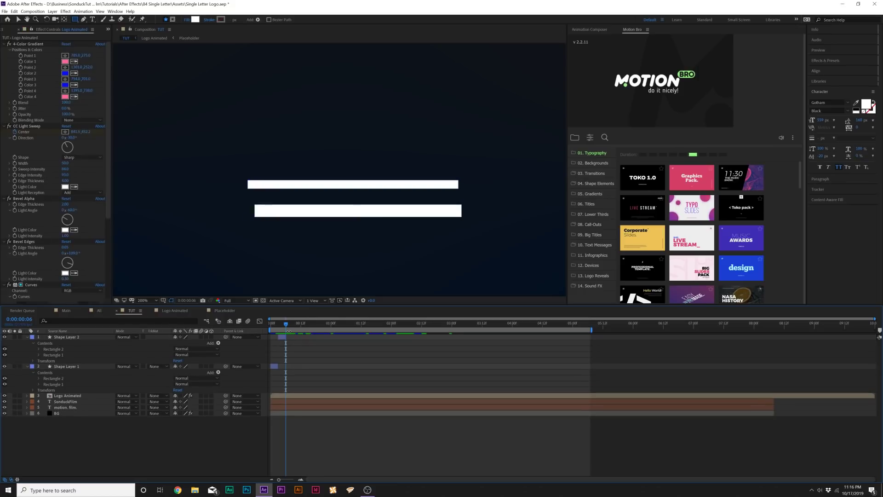
key(u)
click(285, 325)
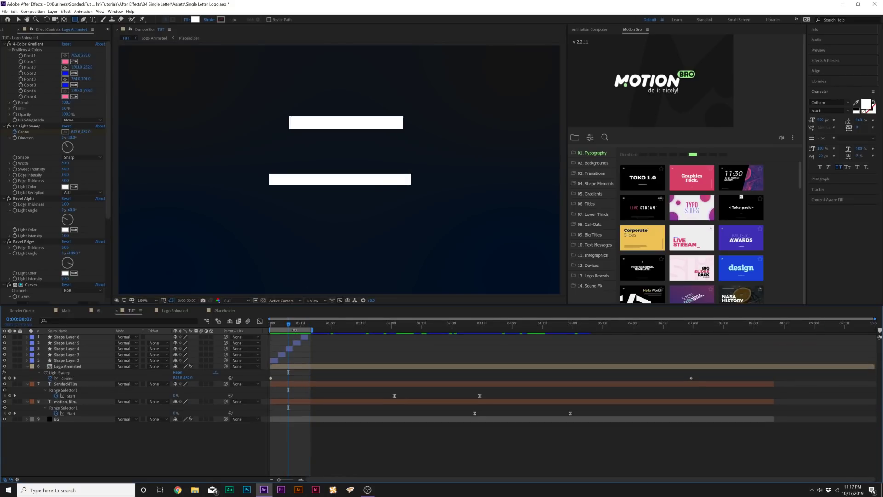
Pre-compose Shape Layer 2 through Shape Layer 6 as "Displace Map" and move the playhead to 0:00:00:15
click(73, 339)
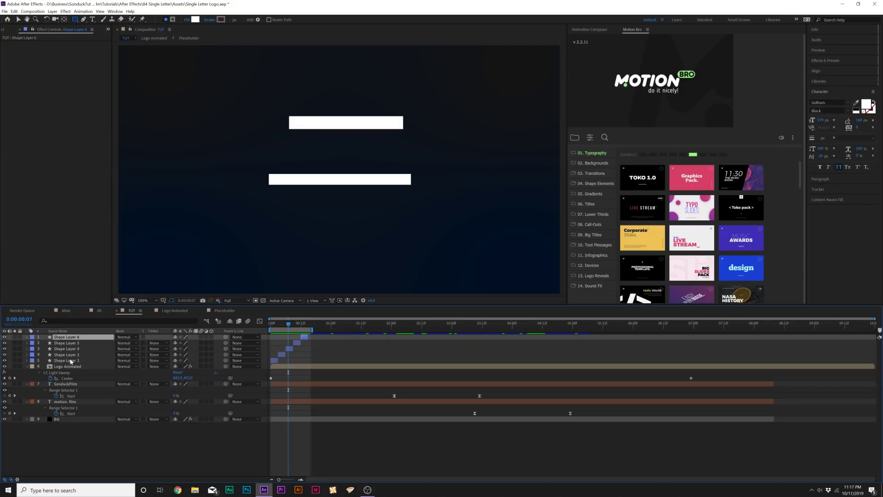
shift+click(71, 361)
click(33, 11)
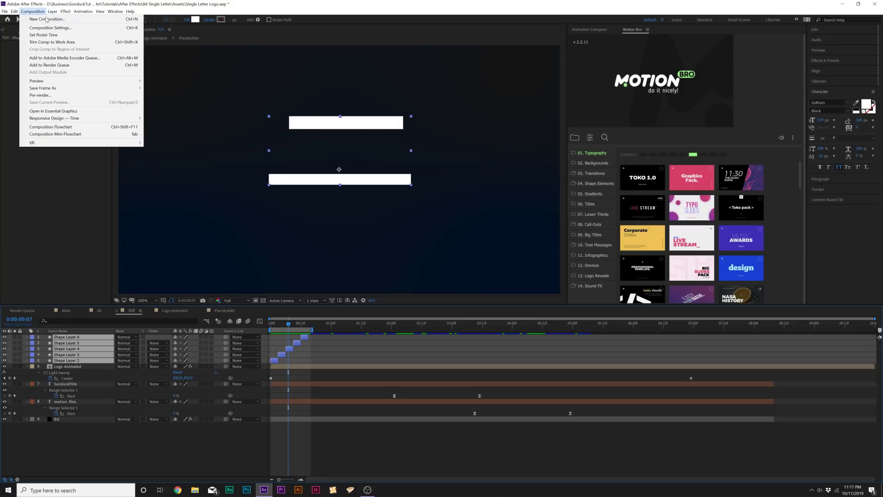
mouse_move(57, 13)
click(88, 236)
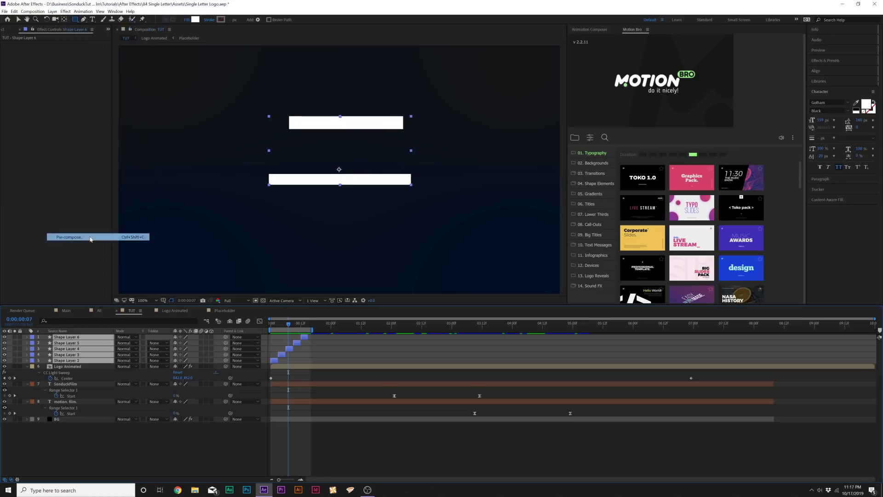
text(Displace Map)
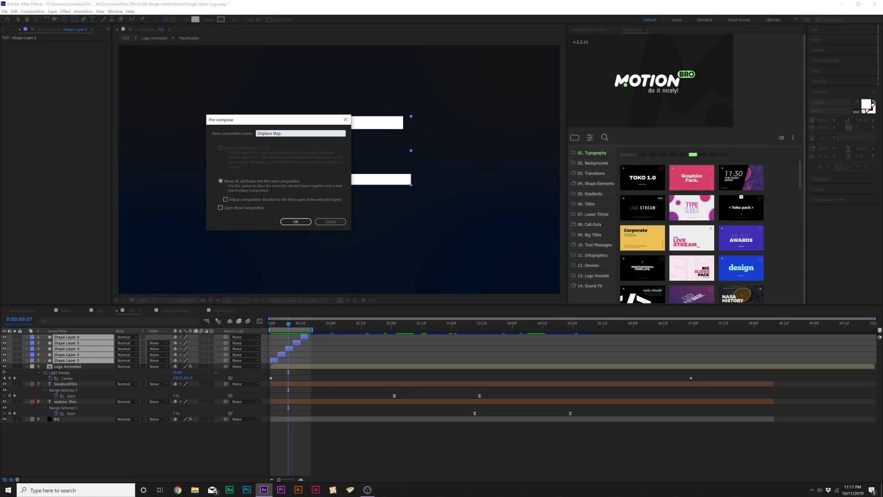
key(Return)
click(308, 323)
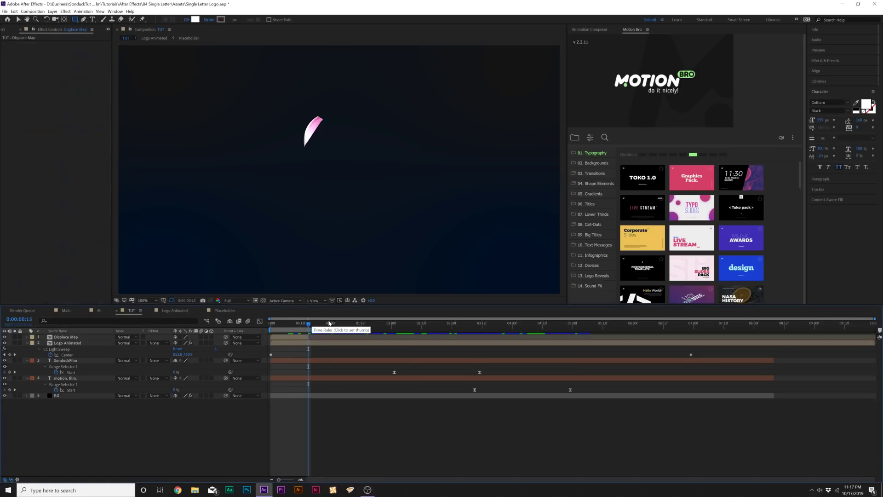
Split the Displace Map layer at 0:00:00:15, delete the part after it, and shift the remaining clip to start at about 0:00:01:21
key(ctrl+d)
key(Delete)
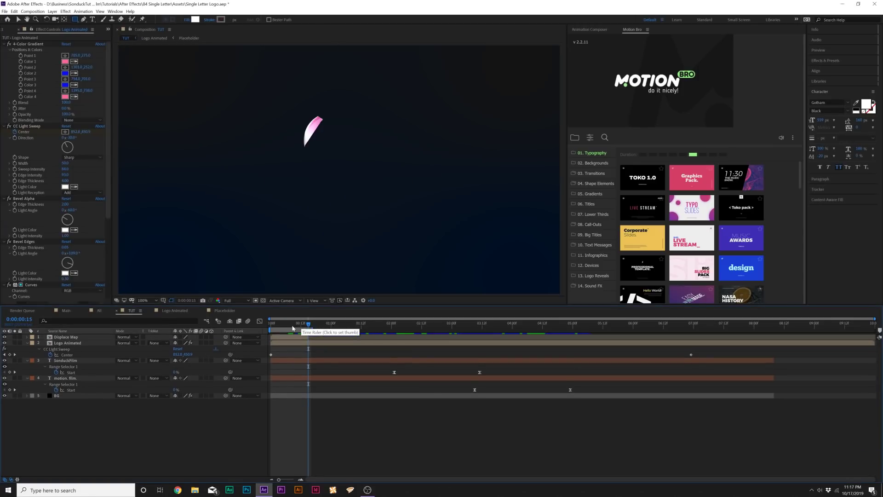
drag(277, 326, 389, 329)
click(284, 339)
key(u)
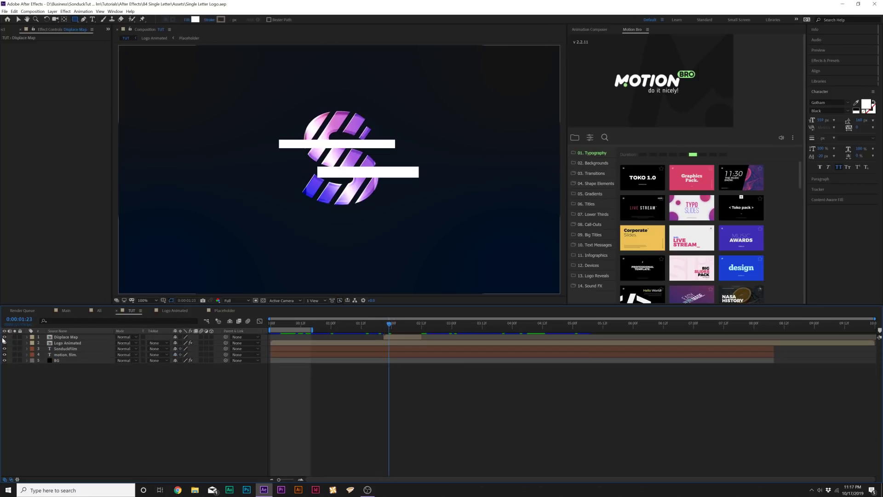
Hide the Displace Map layer and add a new adjustment layer named "Displacement map"
click(5, 337)
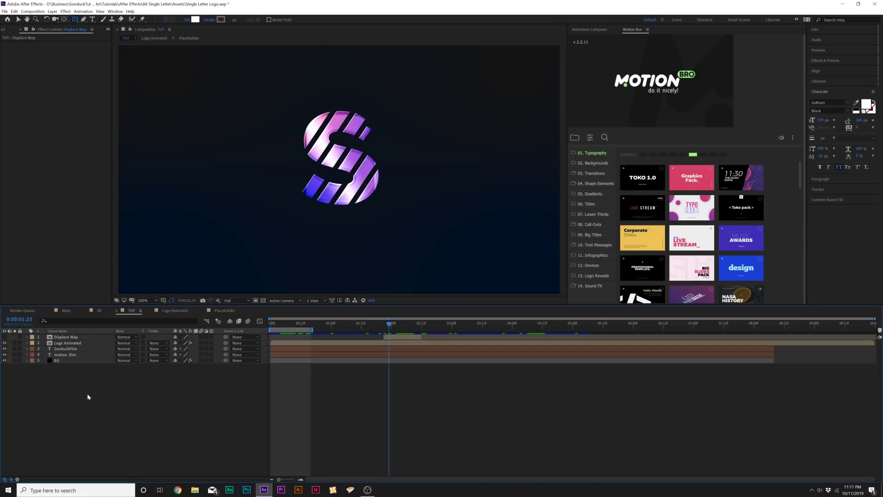
click(53, 11)
mouse_move(59, 19)
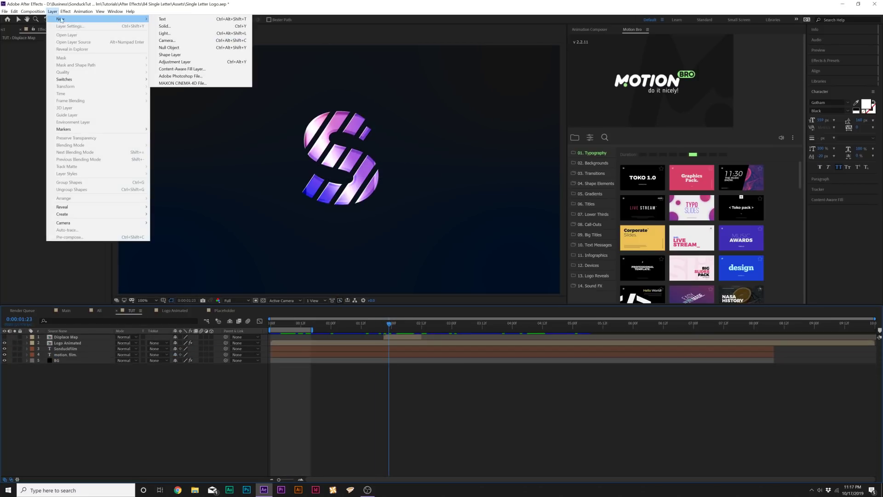
click(203, 61)
key(Return)
text(Displacement map)
key(Return)
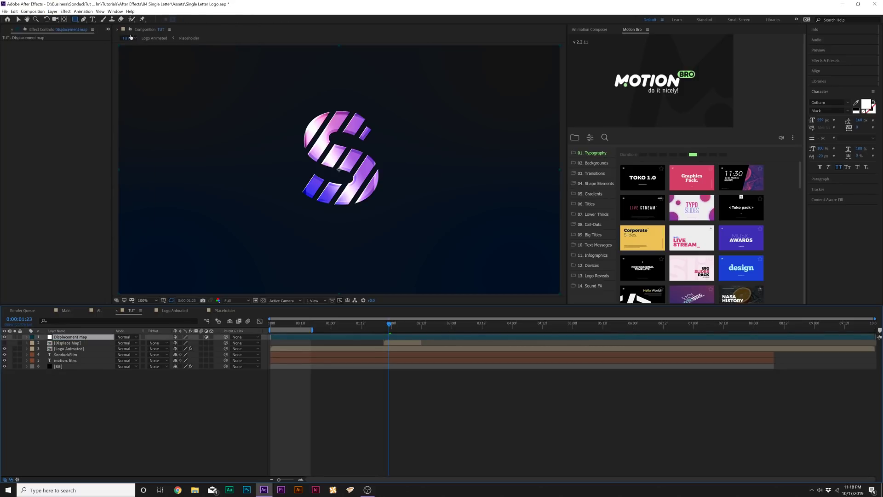
Apply the Displacement Map distortion effect to the Displacement map adjustment layer
click(81, 12)
mouse_move(66, 11)
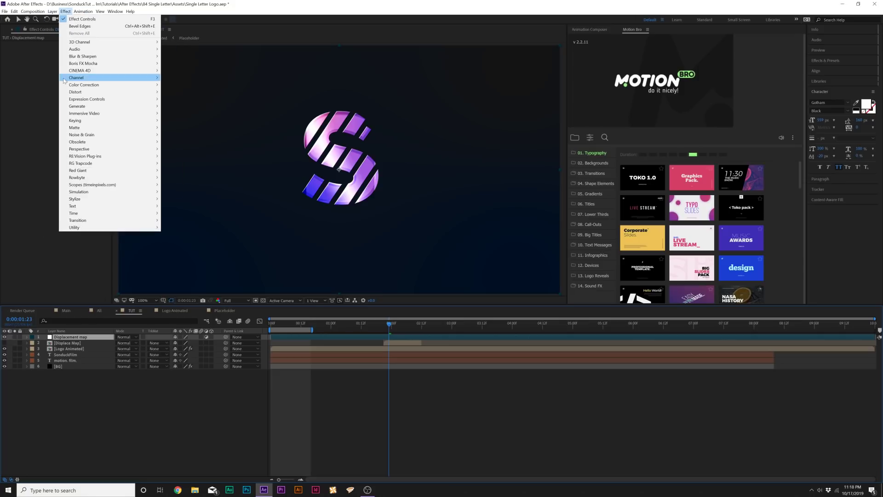
mouse_move(76, 92)
click(179, 220)
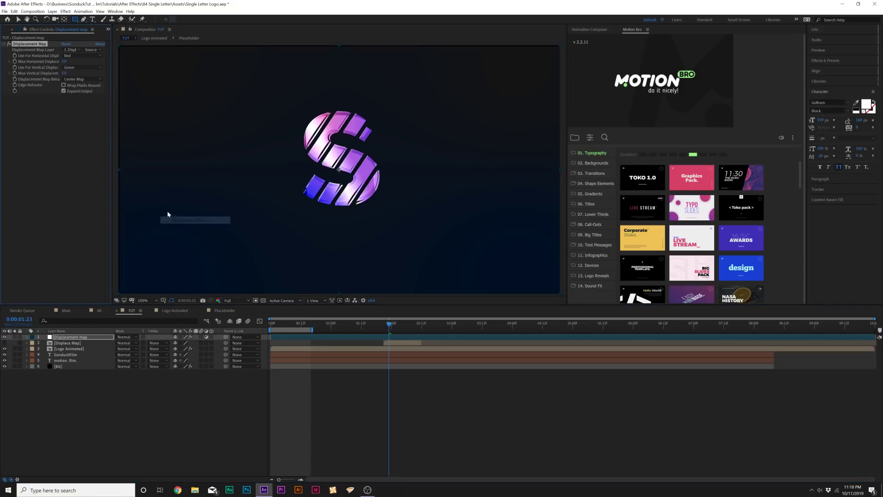
Use Displace Map as the effect's map layer, with maximum vertical displacement 0 and maximum horizontal displacement about 50
click(70, 50)
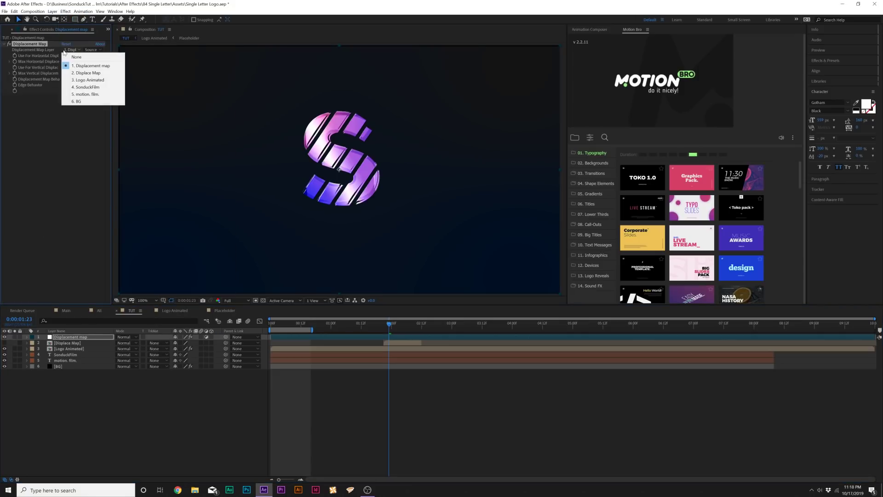
click(86, 74)
click(64, 72)
text(0)
key(Return)
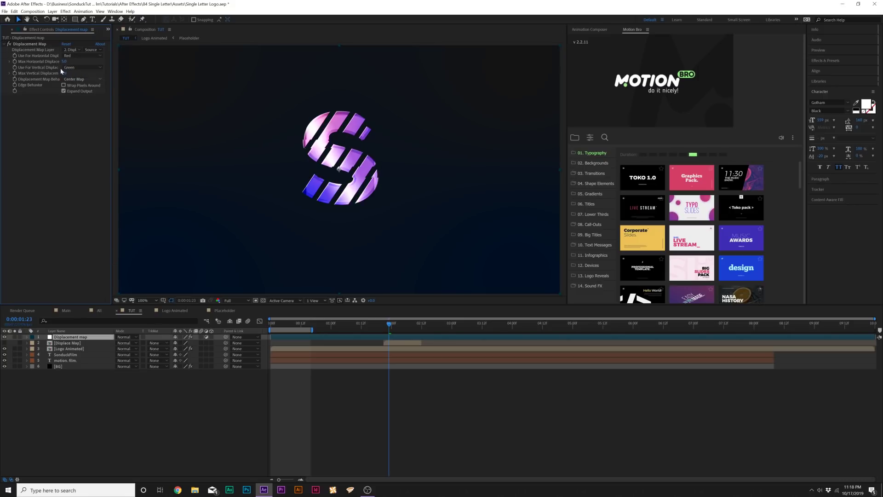
drag(64, 61, 81, 63)
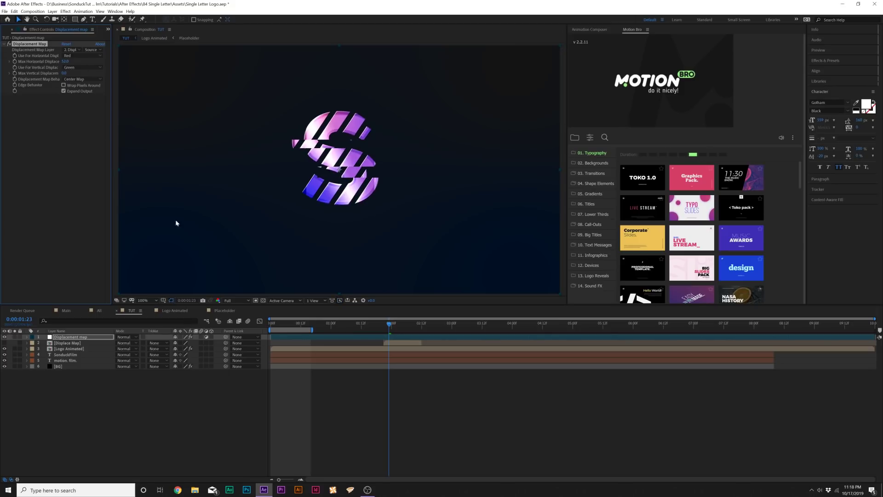
Play through the Displace Map clip and set the work area from about 0:00:01:17 to 0:00:02:20
click(384, 342)
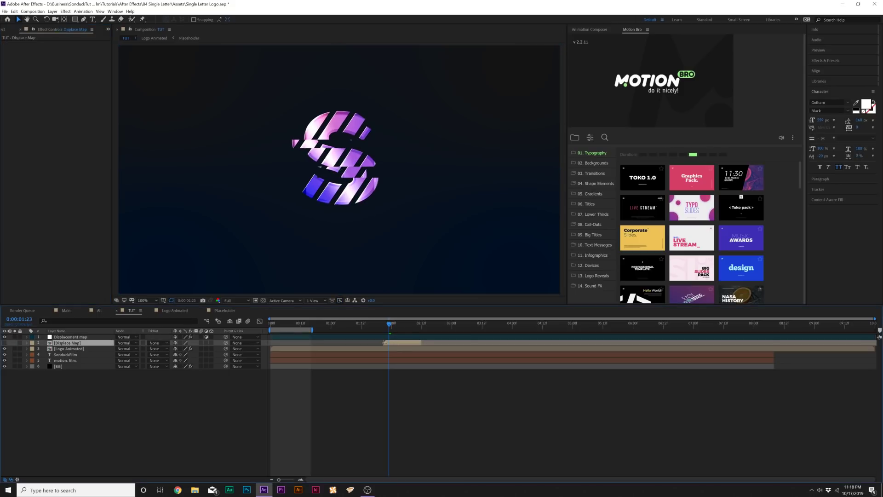
drag(389, 326, 412, 326)
key(space)
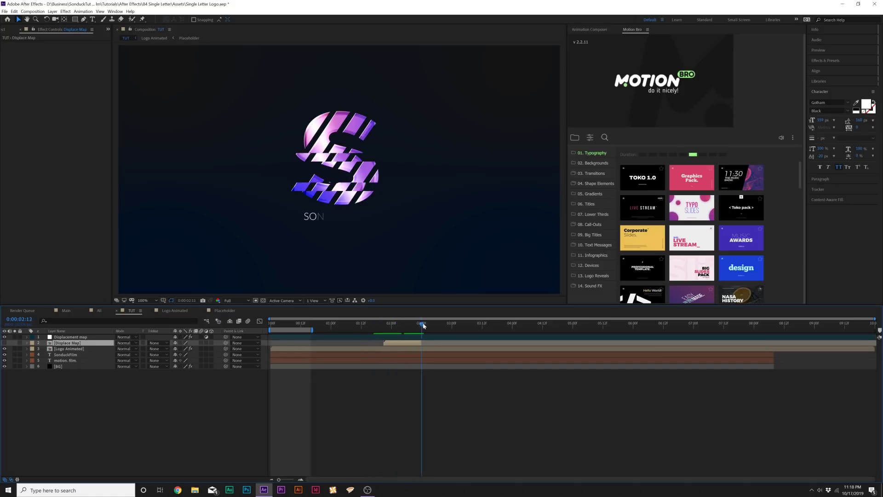
key(n)
click(373, 323)
key(b)
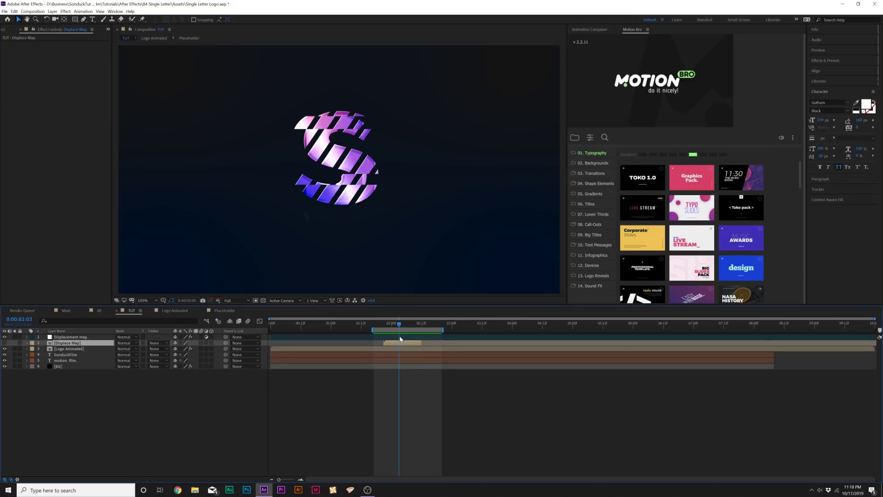
Scrub and play back the logo's displacement glitch from around 0:00:02:04 to check the timing
drag(404, 326, 409, 327)
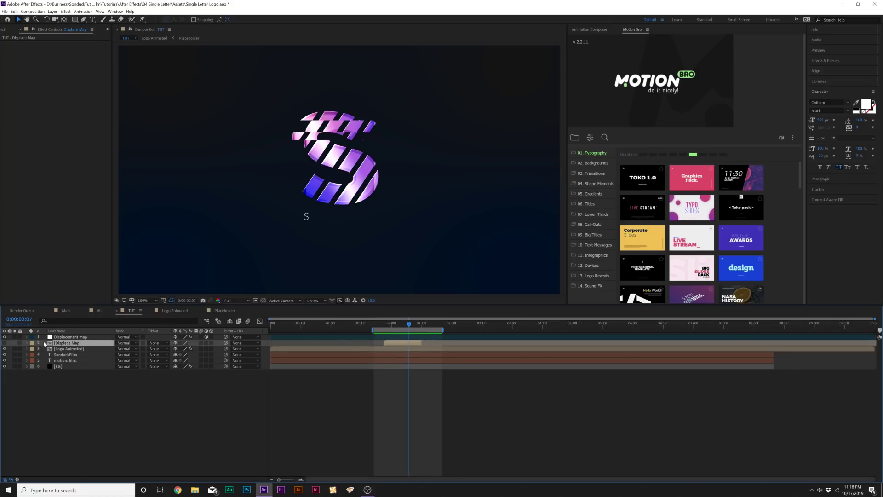
mouse_move(404, 327)
mouse_down()
mouse_move(378, 327)
mouse_move(413, 327)
mouse_move(402, 327)
mouse_up()
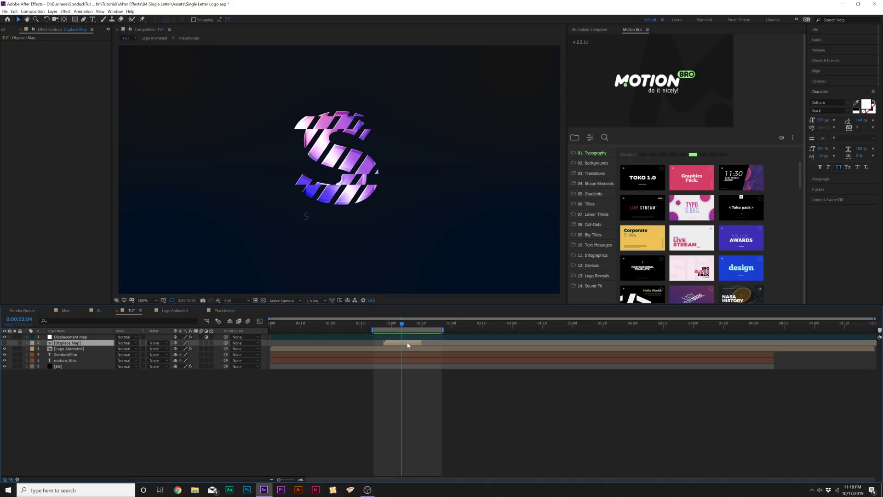
key(space)
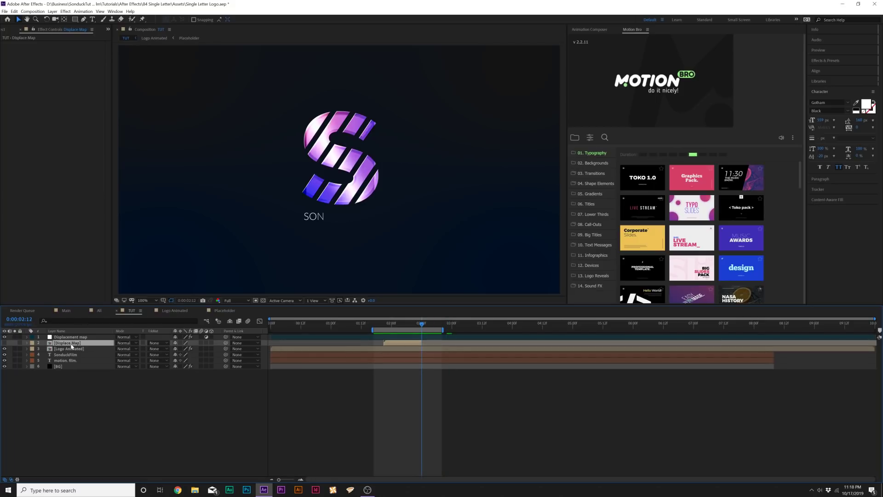
Duplicate the Displace Map layer and rename the copy "Glitch Map"
key(ctrl+d)
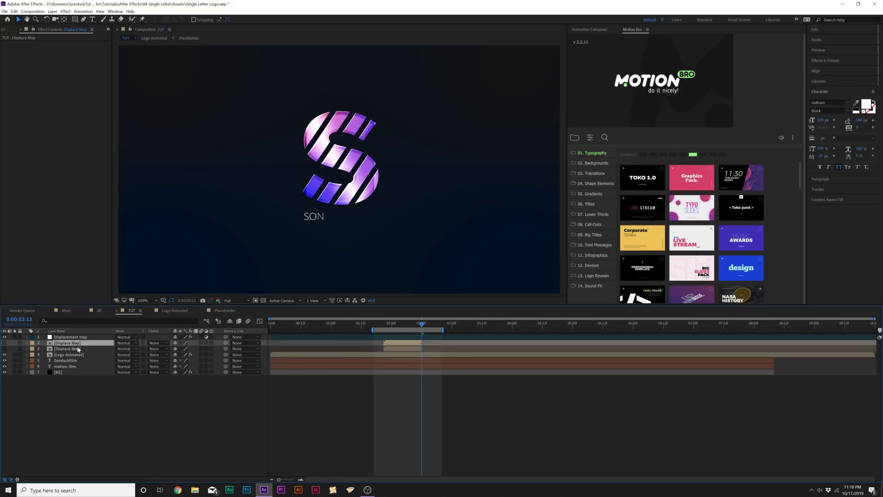
key(Return)
text(Glitch Map)
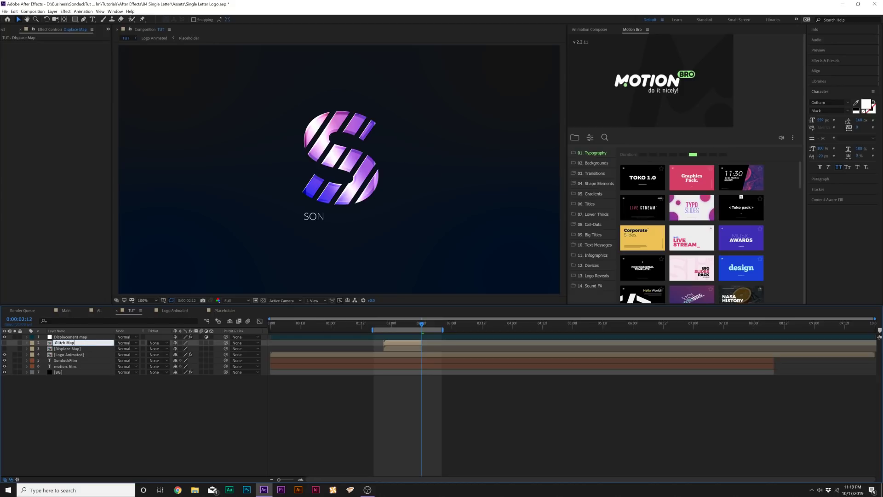
key(Return)
Place Glitch Map directly above Logo Animated and shift its clip to start at about 0:00:03:03
click(105, 419)
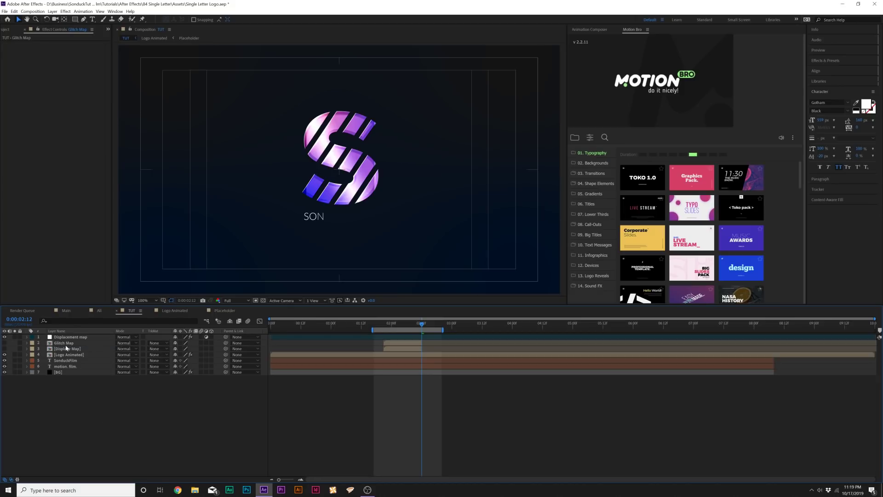
drag(62, 344, 62, 356)
click(62, 356)
drag(394, 351, 476, 332)
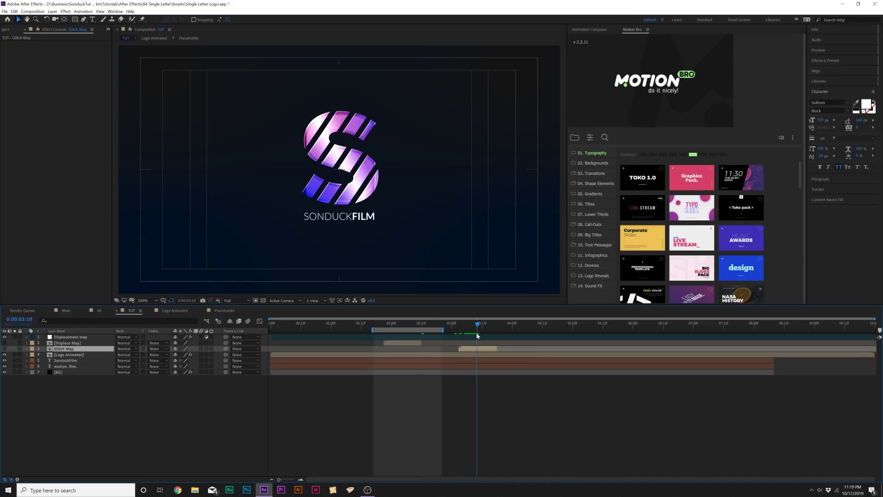
Set Logo Animated's track matte to Alpha Inverted Matte "Glitch Map" and play back the result
click(155, 357)
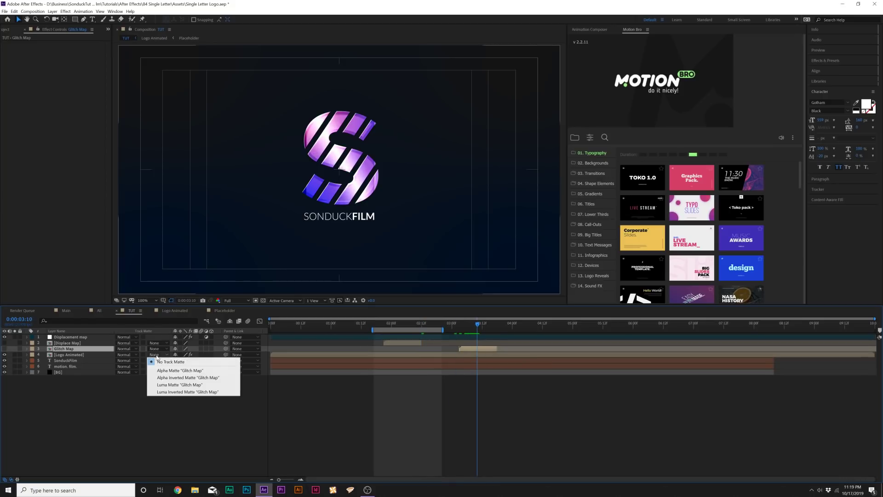
click(174, 377)
click(470, 324)
key(space)
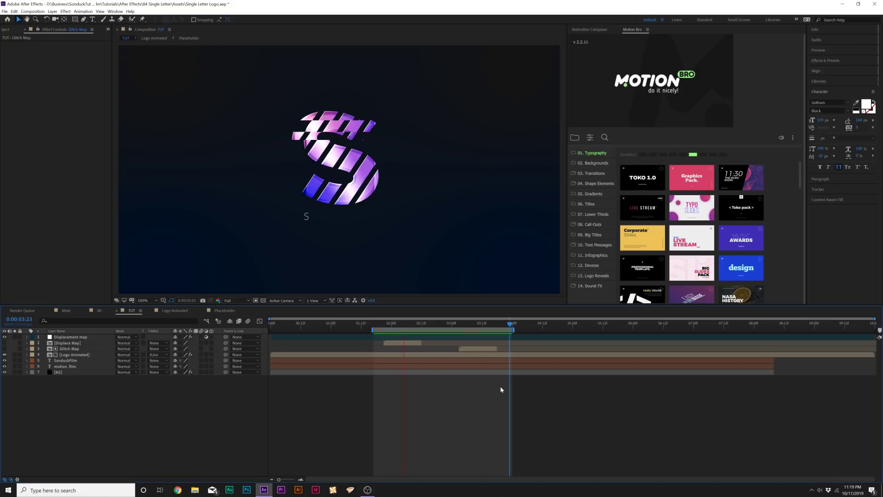
Add a new adjustment layer above all other layers and name it "Final"
click(125, 397)
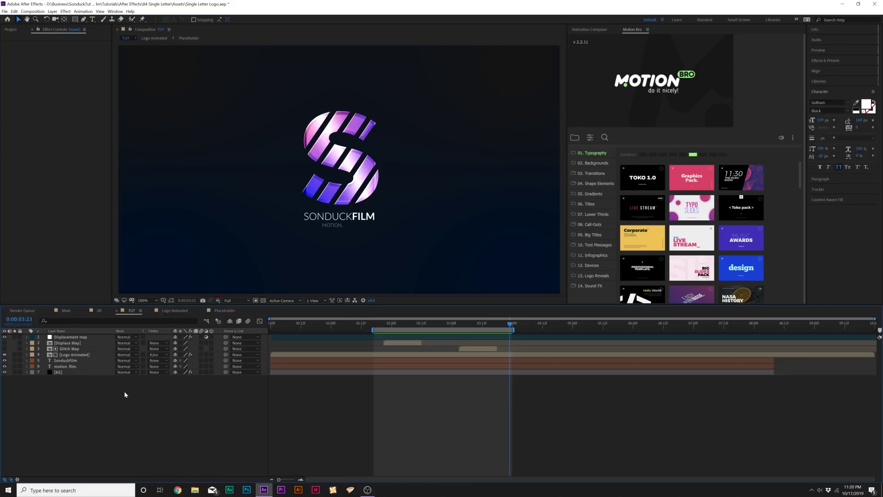
key(ctrl+alt+y)
key(Return)
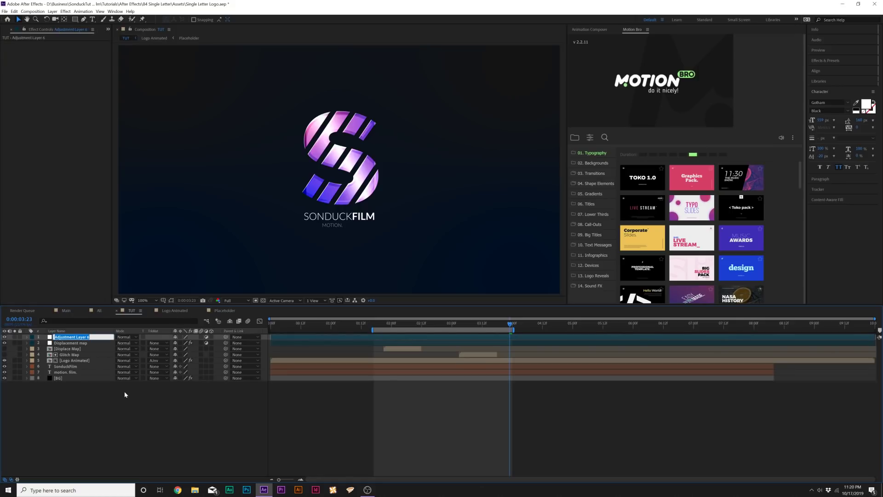
text(Fibnl)
key(Return)
Apply the Noise effect to the Final layer and raise its Amount of Noise to about 12%
click(66, 11)
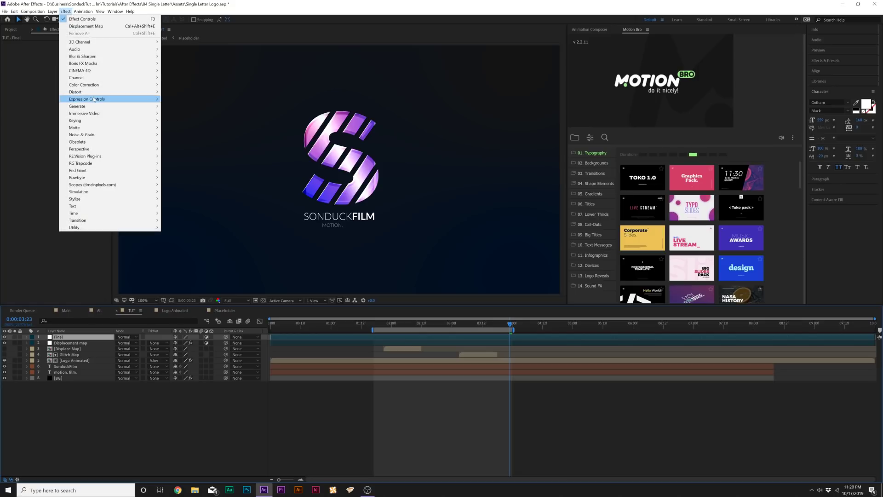
mouse_move(84, 135)
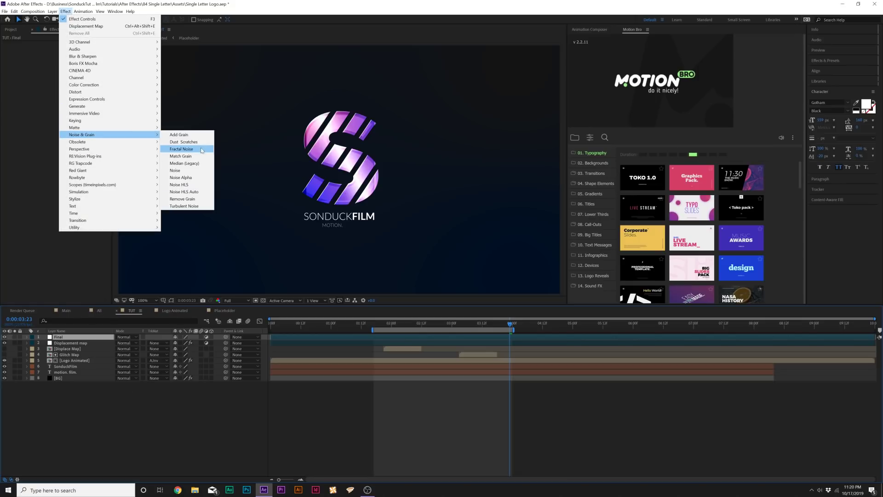
click(179, 170)
drag(65, 50, 68, 51)
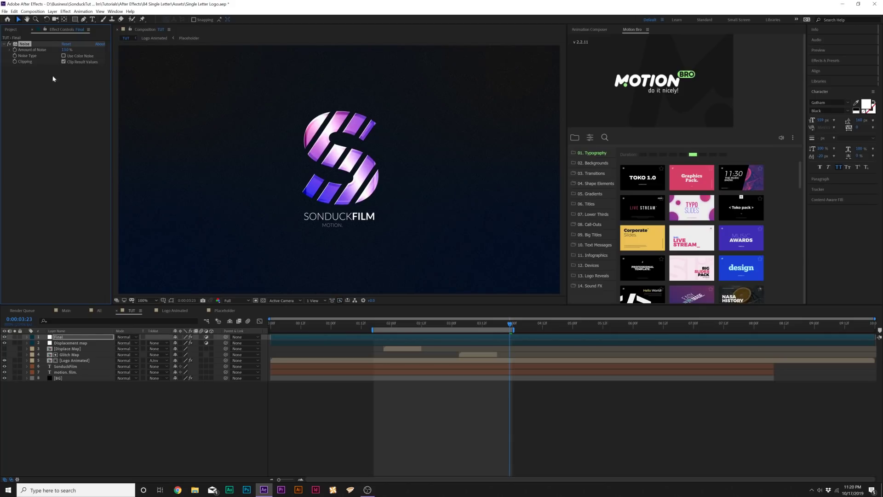
Apply the Curves effect to the Final layer and slightly lift the black point of the RGB curve
click(65, 11)
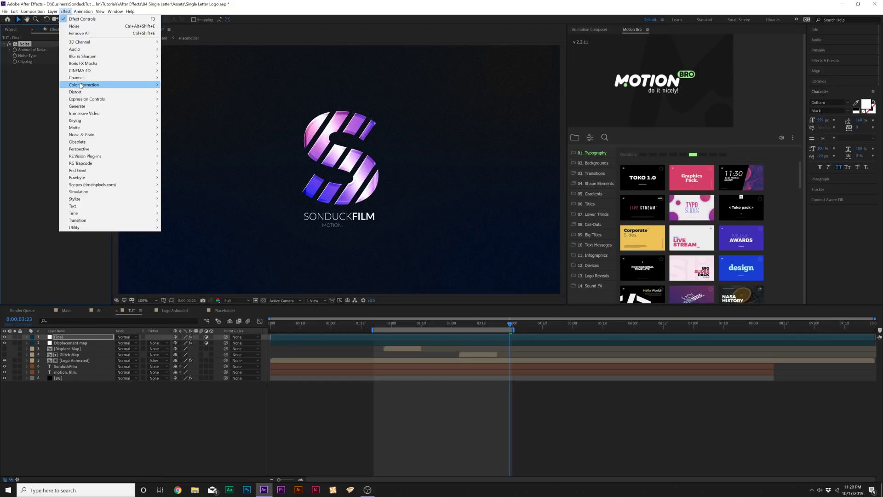
mouse_move(138, 84)
click(176, 213)
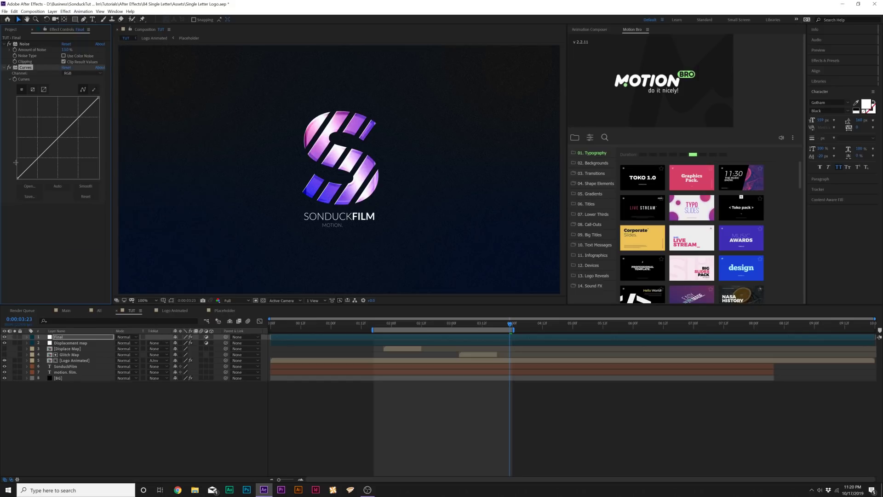
drag(19, 178, 19, 179)
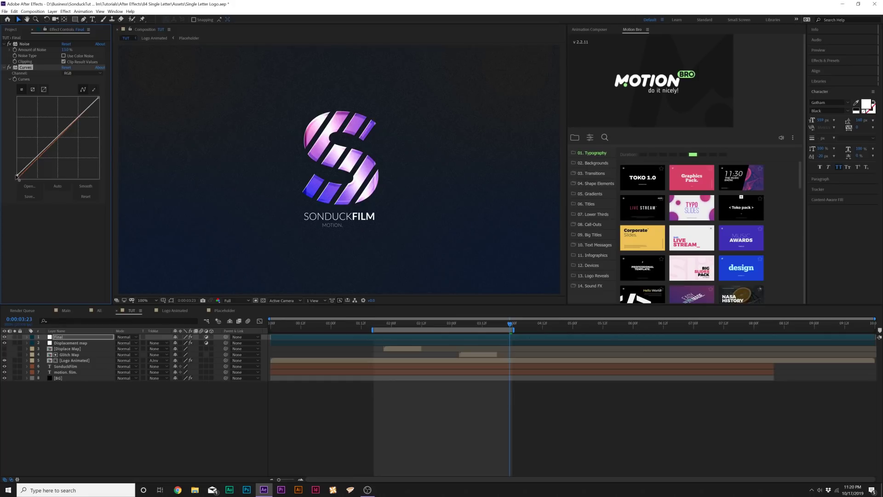
click(98, 434)
Draw a large ellipse mask on the BG layer, roughly centred and extending beyond the frame's edges
mouse_move(272, 324)
mouse_down()
mouse_move(304, 323)
mouse_move(271, 327)
mouse_up()
key(comma)
key(comma)
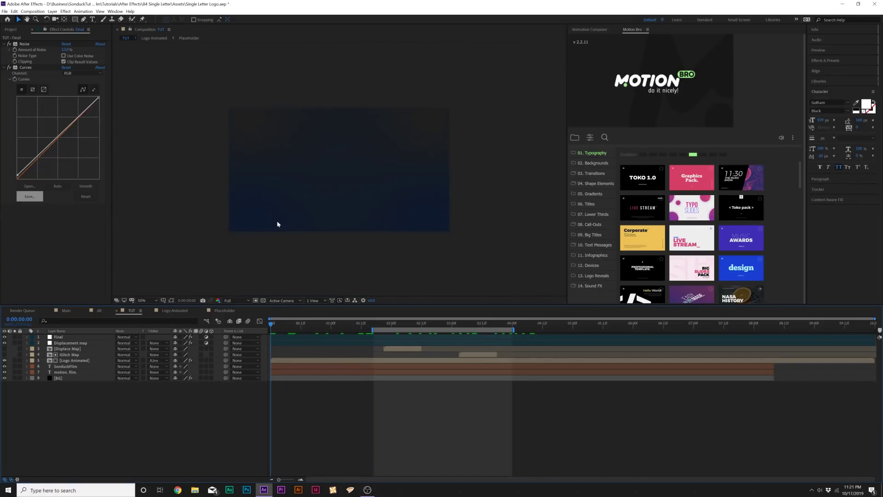
drag(75, 20, 100, 36)
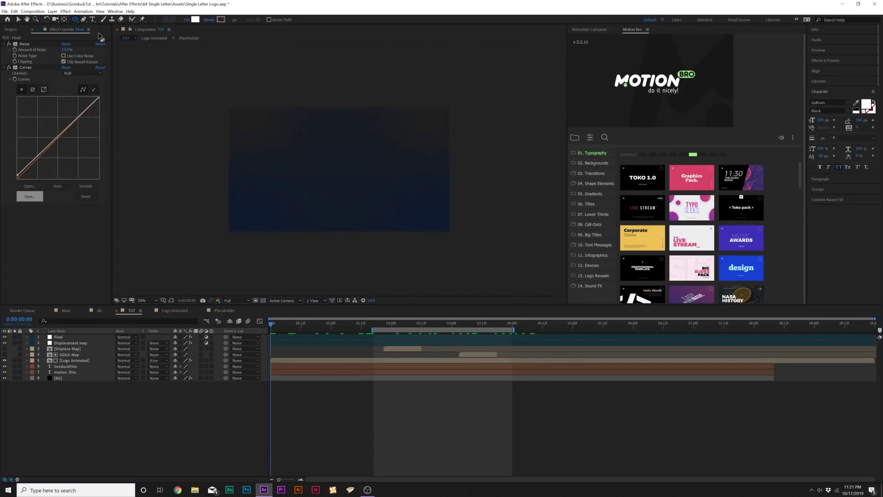
click(64, 378)
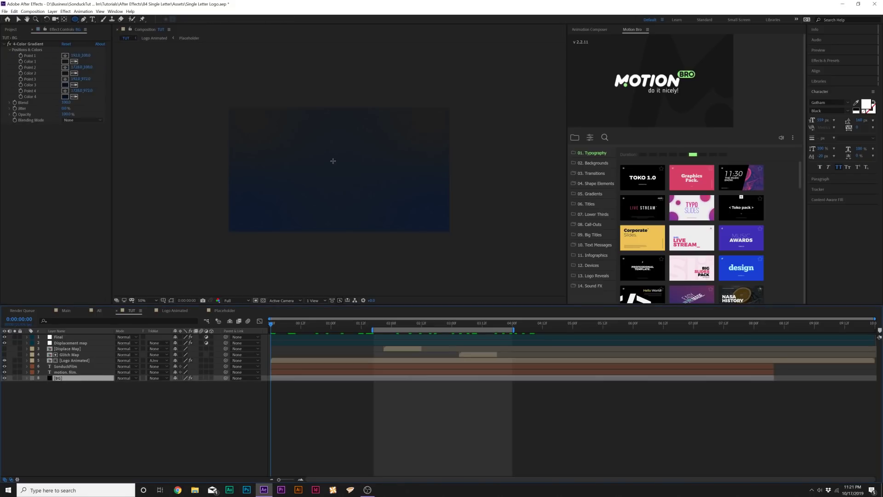
key(semicolon)
key(semicolon)
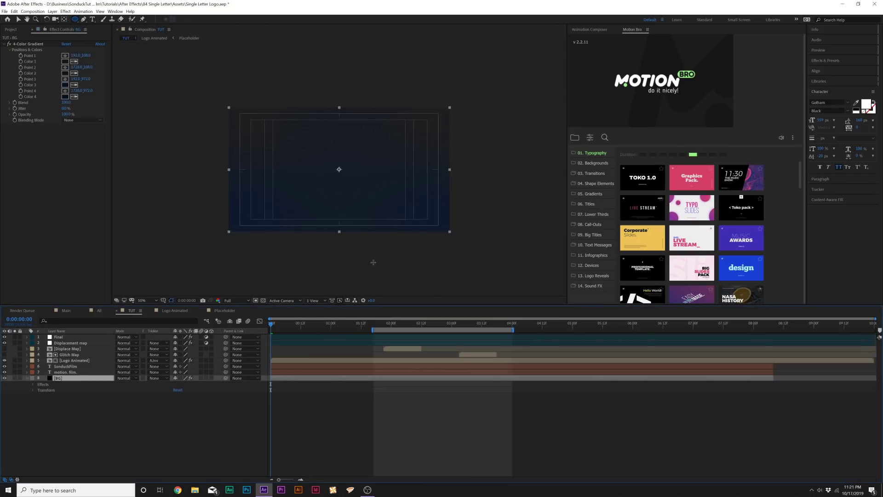
mouse_move(323, 164)
mouse_down()
mouse_move(357, 198)
mouse_move(358, 182)
mouse_move(375, 204)
mouse_move(440, 221)
mouse_move(472, 248)
mouse_up()
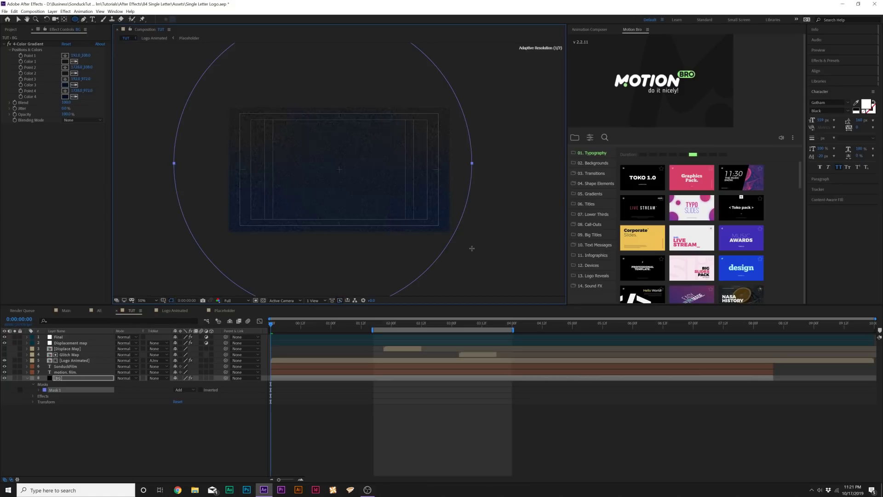
Centre the ellipse mask over the frame, keyframe its Mask Path and place that keyframe about half a second in
click(19, 19)
mouse_move(175, 164)
mouse_down()
mouse_move(200, 167)
mouse_move(191, 168)
mouse_up()
click(39, 389)
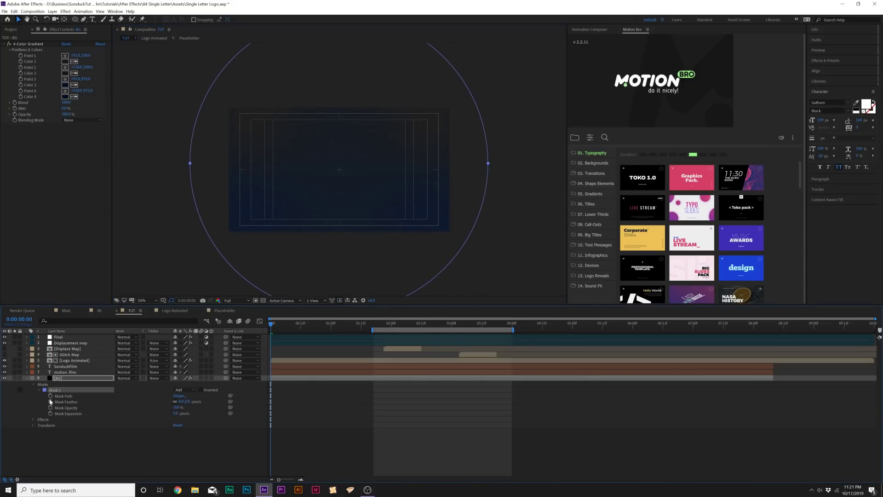
drag(289, 398, 303, 400)
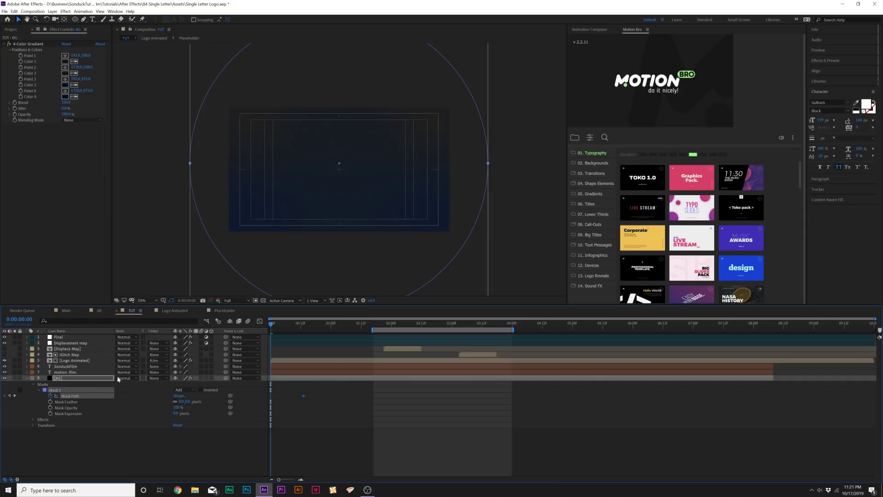
At the first frame, shrink the BG layer's mask evenly about its centre to a tiny circle
key(comma)
key(comma)
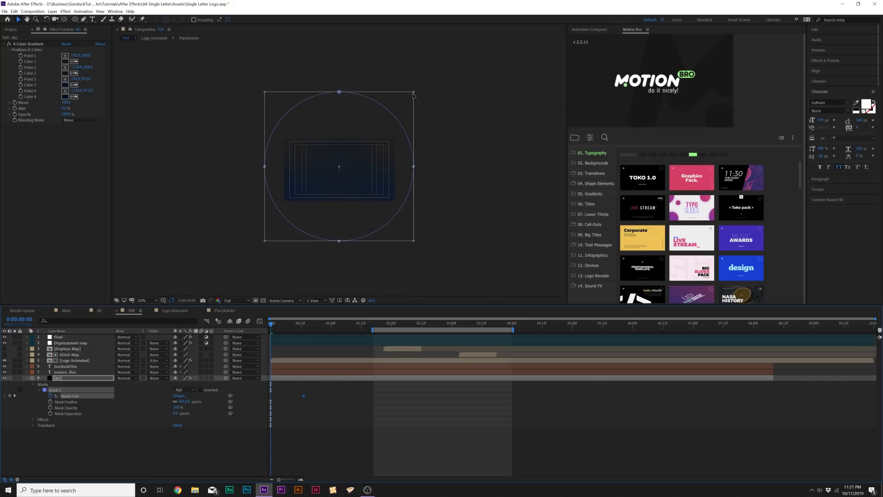
drag(413, 92, 353, 165)
key(period)
key(period)
key(period)
key(period)
key(period)
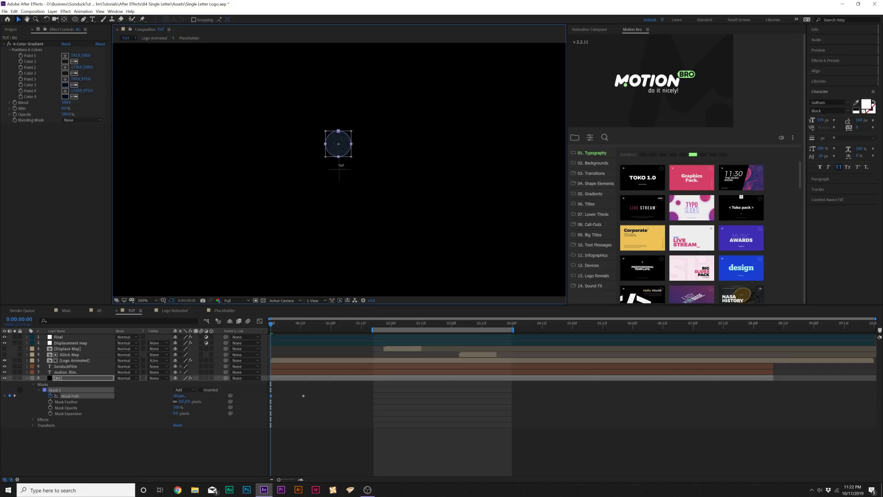
drag(352, 130, 339, 146)
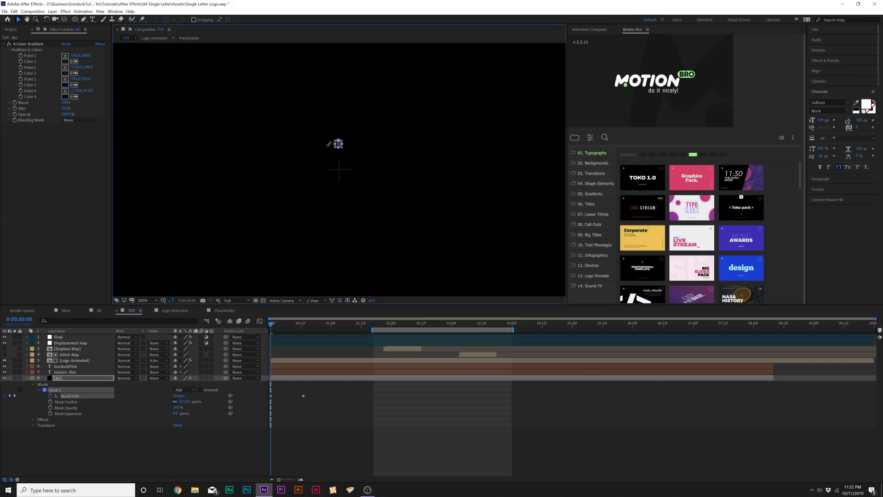
Nudge the tiny mask circle downward towards the centre of the composition
key(Down)
key(Down)
key(Down)
key(Down)
key(Down)
key(Down)
key(Down)
key(Down)
key(Down)
key(Down)
key(Down)
key(Down)
key(Down)
key(Down)
key(Down)
key(Down)
key(Down)
key(Down)
key(Down)
key(Down)
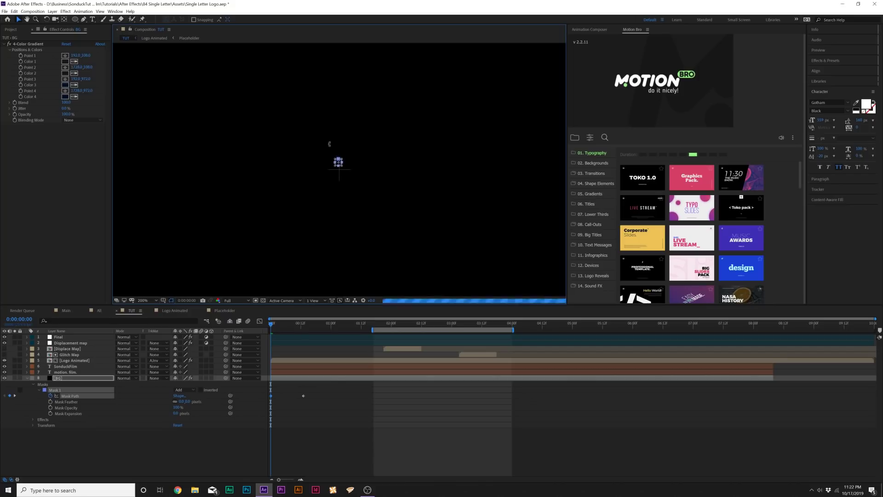
Easy-ease the second Mask Path keyframe and preview the background reveal from the start of the composition
drag(315, 388, 293, 406)
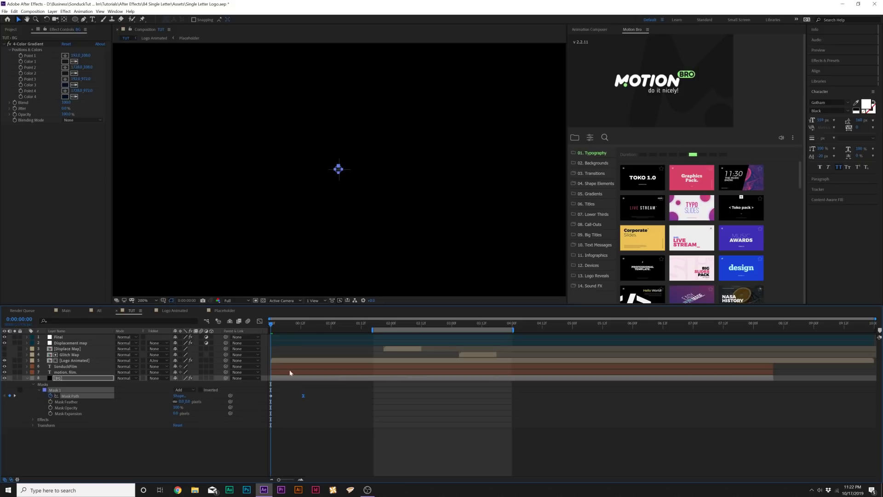
scroll(281, 264, down, 1)
key(space)
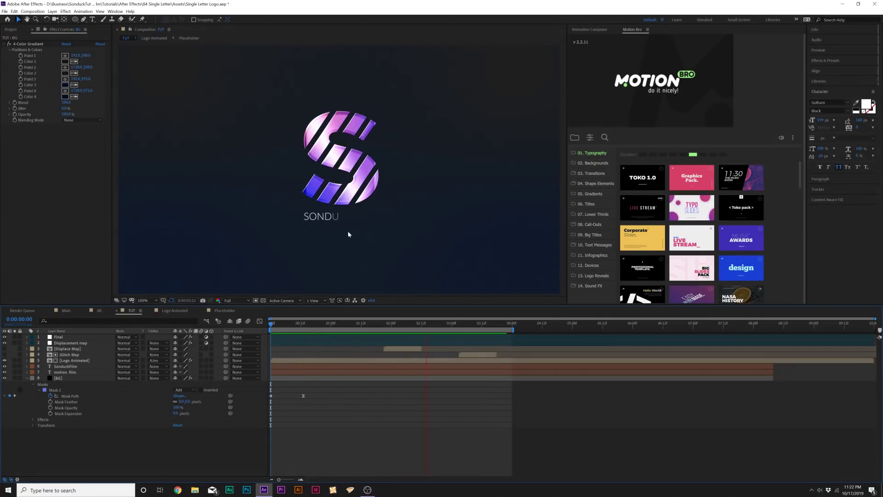
Collapse the BG layer's properties and pre-compose all layers into a new composition named "All TUT"
click(27, 377)
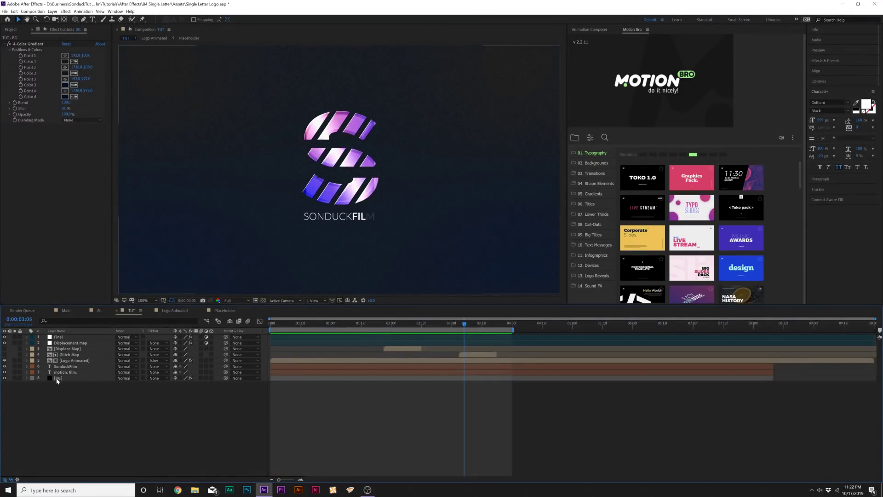
click(58, 378)
key(ctrl+a)
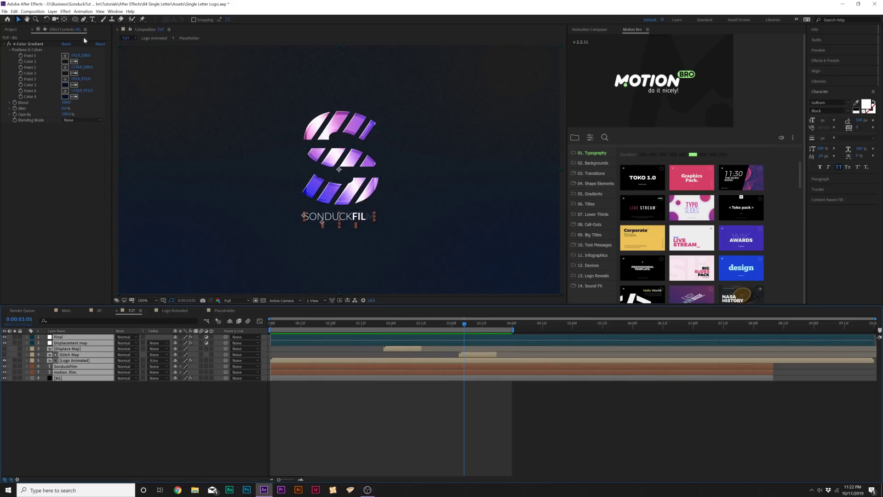
key(ctrl+shift+c)
text(A)
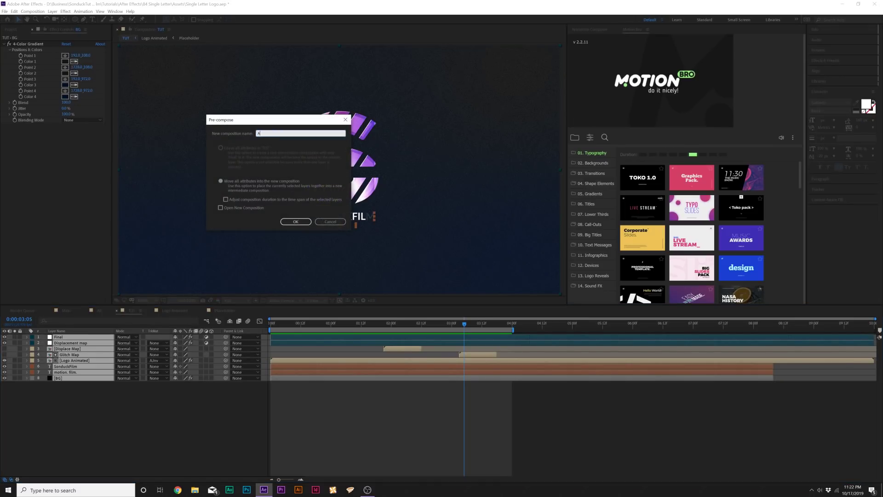
text(ll TUT)
key(Return)
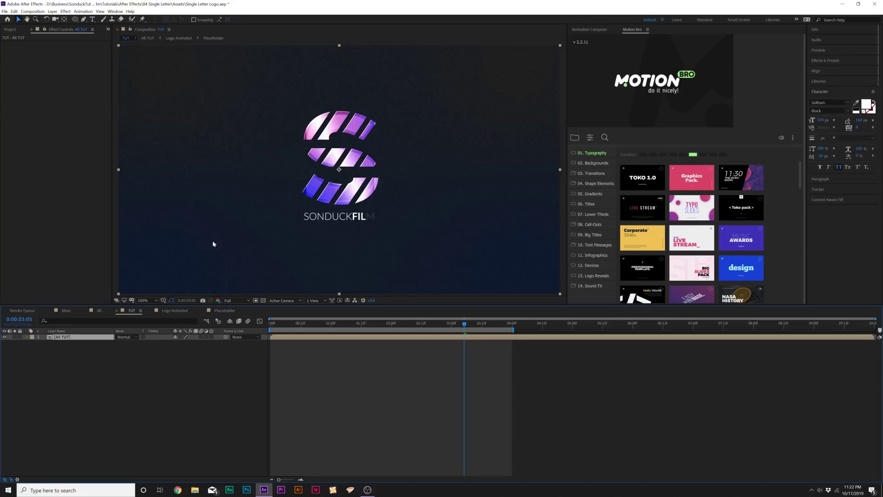
Keyframe the All TUT layer's Scale at the first frame and raise it to about 107% at 5 seconds
drag(273, 324, 255, 323)
key(s)
click(44, 342)
drag(529, 324, 574, 327)
drag(181, 343, 188, 343)
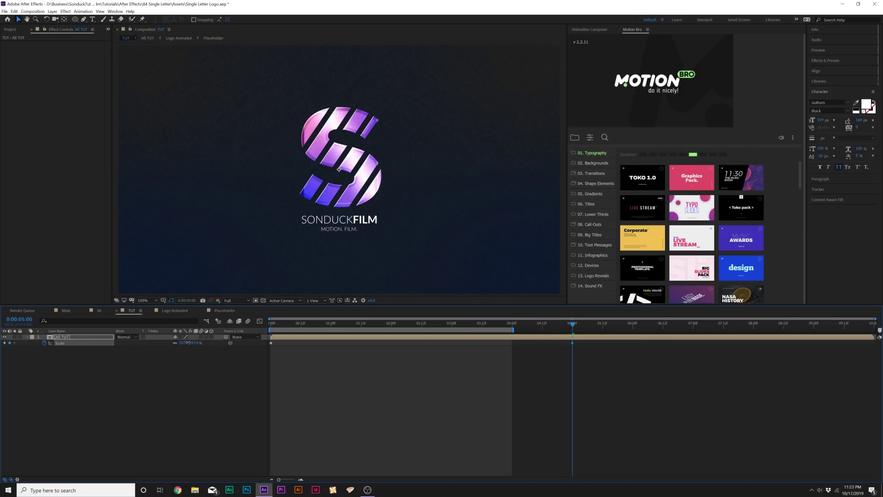
Extend the work area's end to 5 seconds and preview the slow scale-up animation
click(201, 382)
key(n)
key(space)
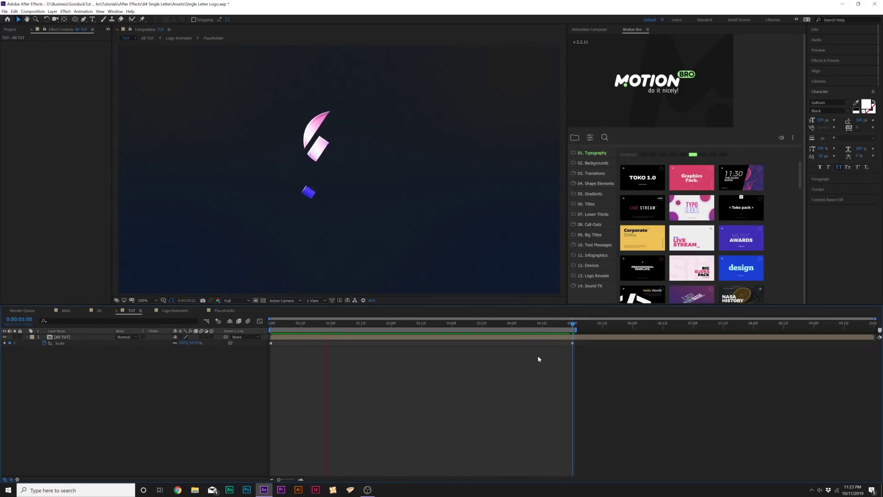